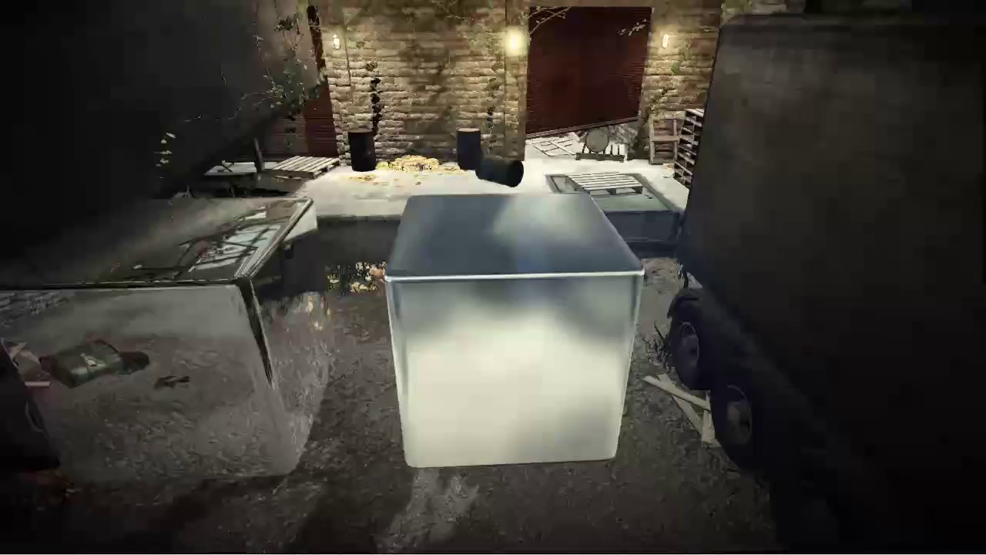
# Step: Leave the in-game preview of the glossy cubes and return to the warehouse editor view
pyautogui.press('Escape')
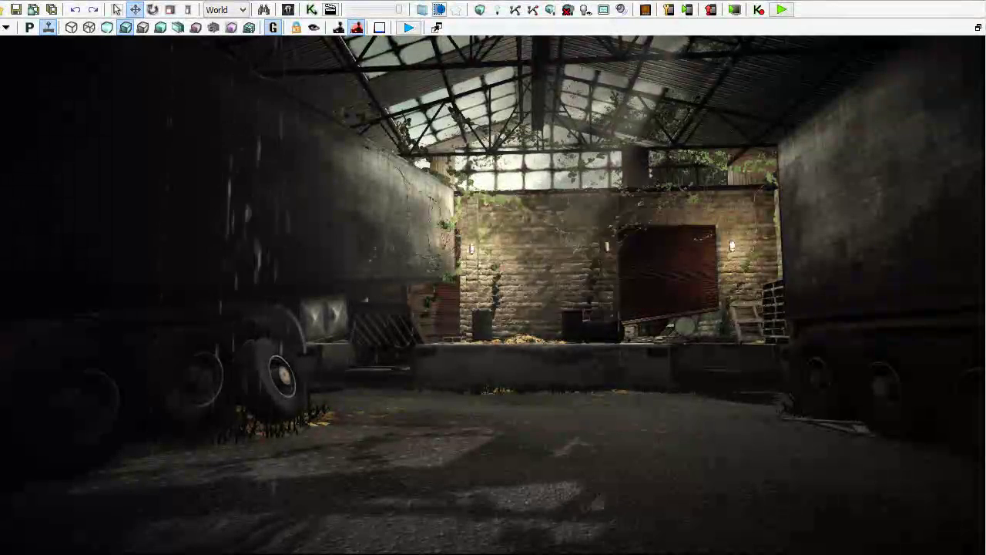
# Step: Select SceneCaptureCubeMapActor under the Uncategorized actor classes, then close the class browser
pyautogui.click(288, 9)
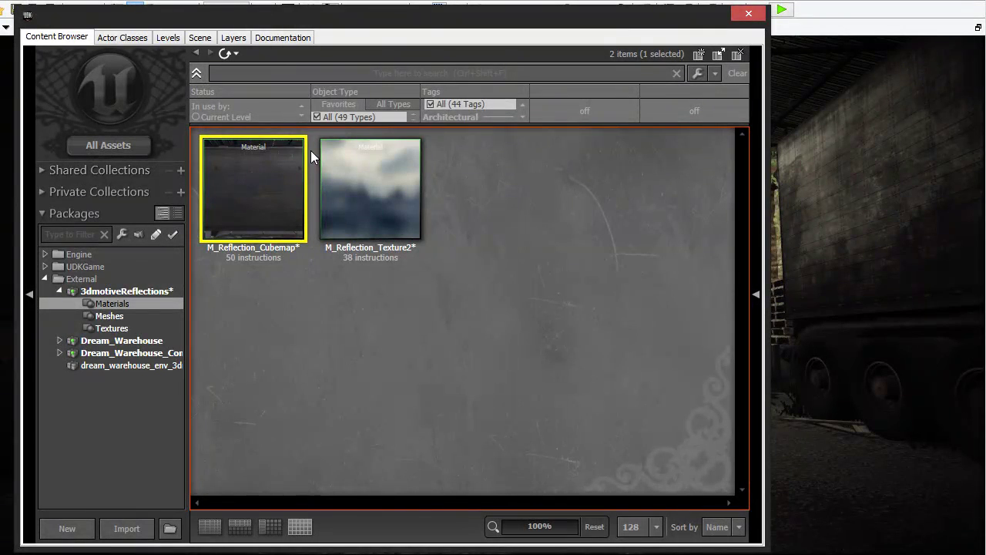
pyautogui.click(123, 38)
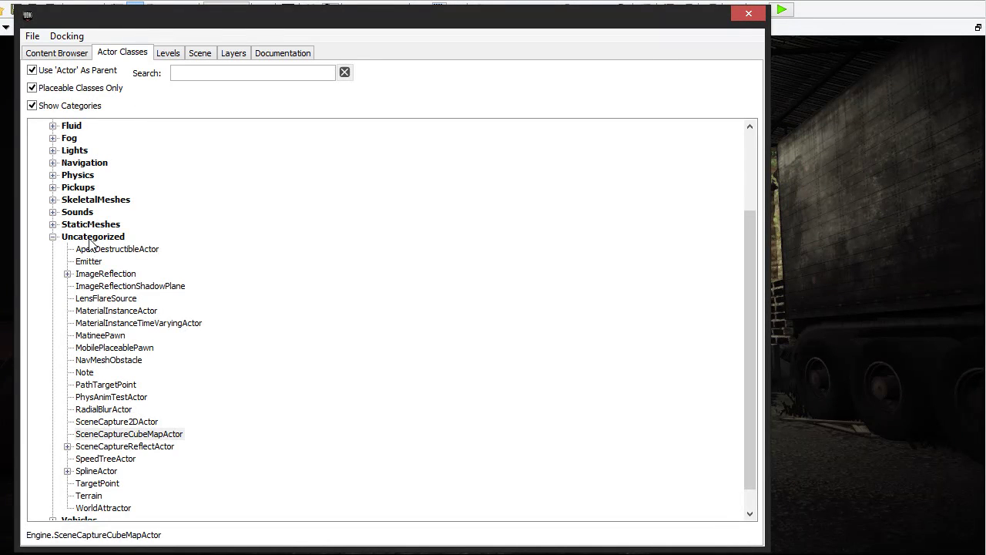
pyautogui.scroll(-1, 77, 231)
pyautogui.click(65, 215)
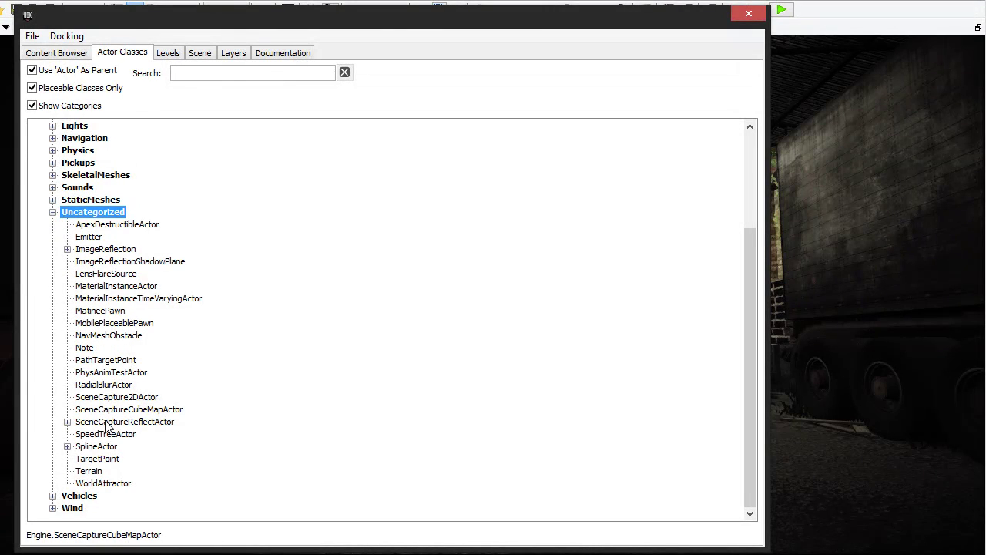
pyautogui.click(127, 410)
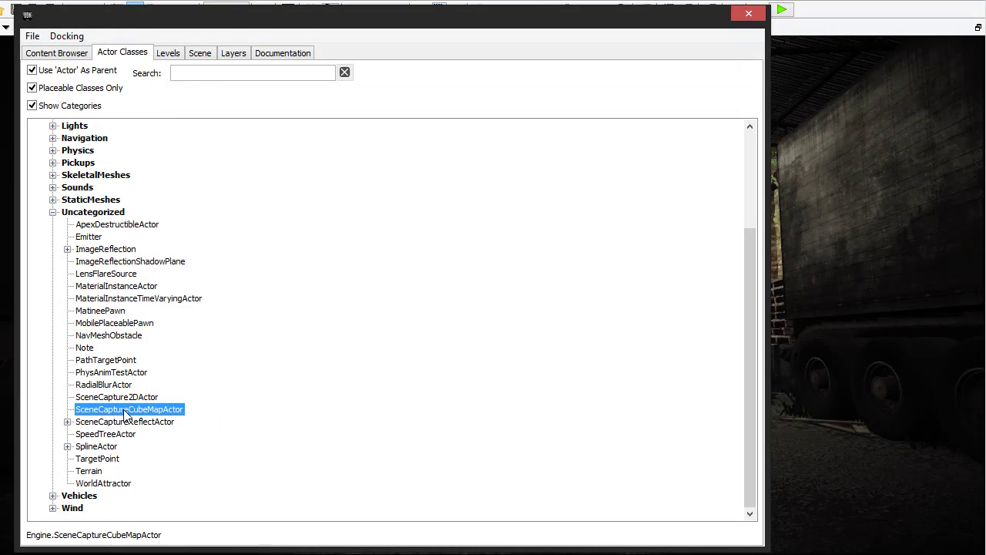
pyautogui.click(850, 332)
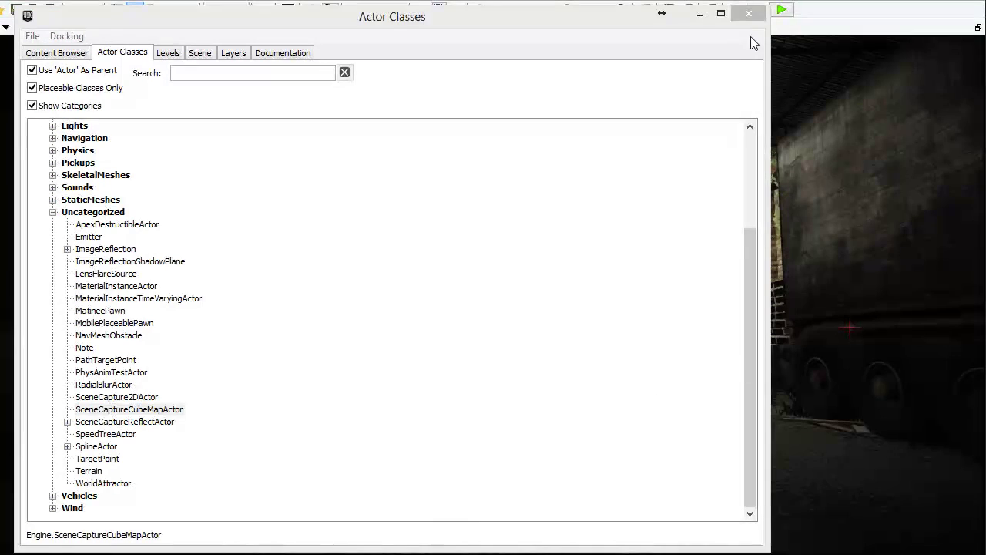
pyautogui.click(752, 15)
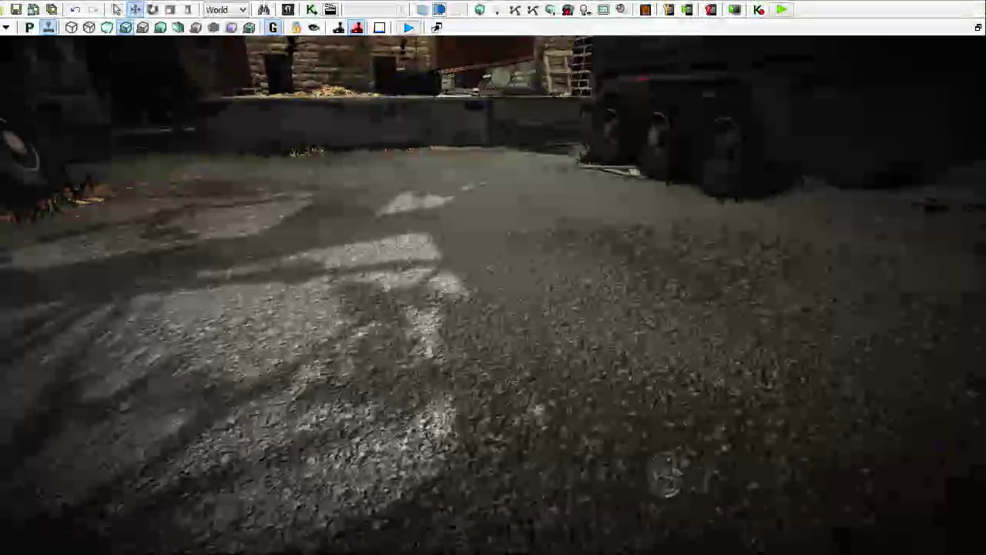
# Step: Slide the capture sphere along X and raise it on Z so it floats between the two trucks
pyautogui.moveTo(678, 182); pyautogui.dragTo(695, 187)
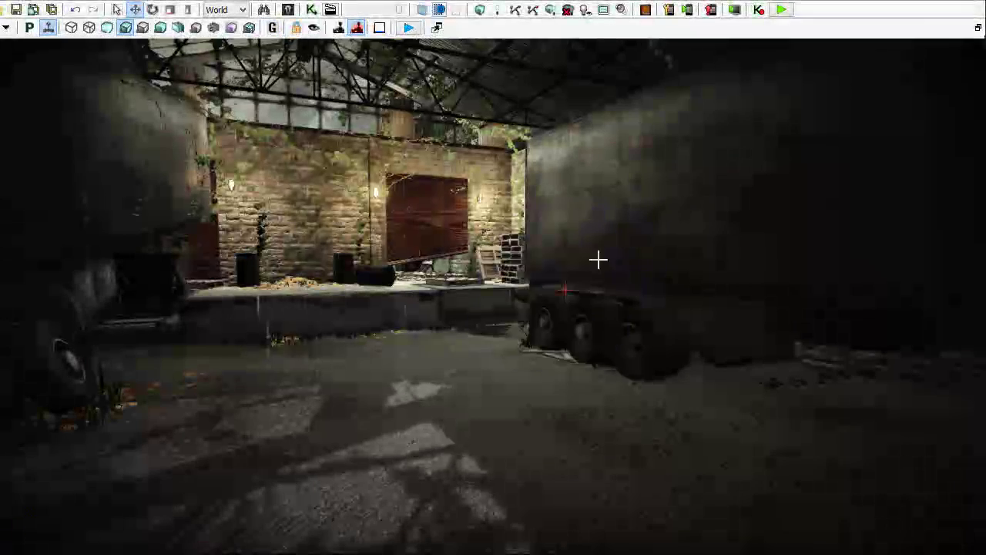
pyautogui.moveTo(510, 291); pyautogui.dragTo(363, 303)
pyautogui.moveTo(388, 187); pyautogui.dragTo(388, 187)
pyautogui.moveTo(377, 141); pyautogui.dragTo(376, 141)
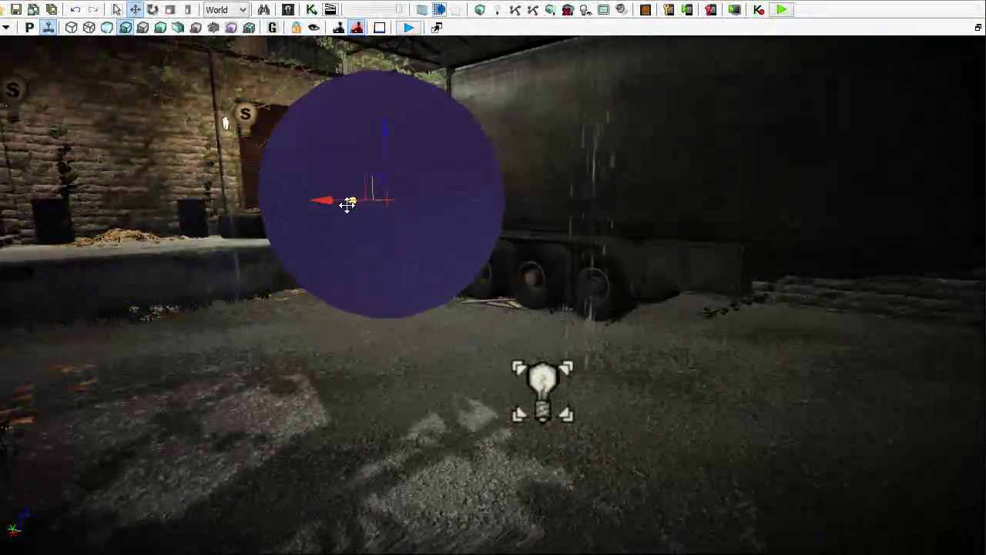
pyautogui.moveTo(350, 201); pyautogui.dragTo(449, 216)
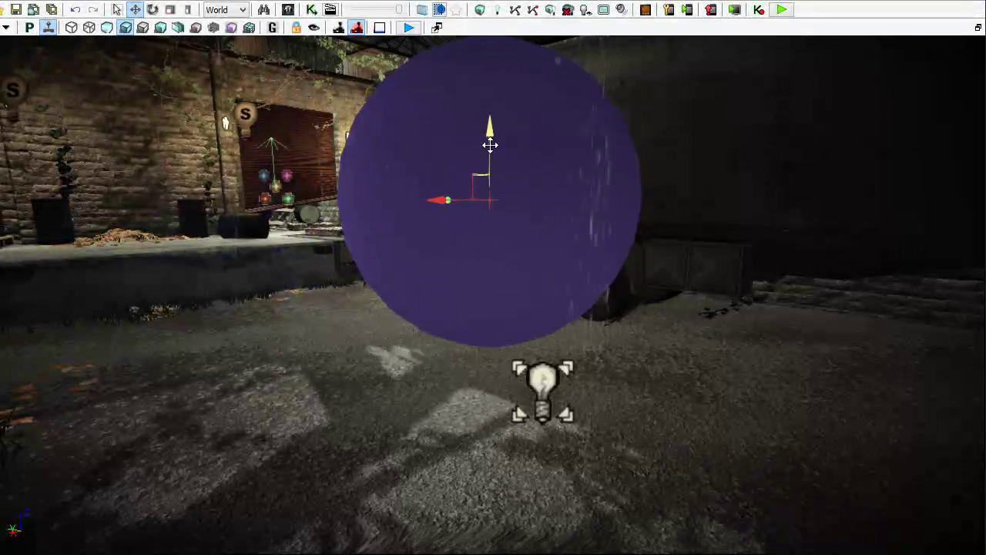
pyautogui.moveTo(505, 179); pyautogui.dragTo(510, 144)
pyautogui.moveTo(510, 143); pyautogui.dragTo(510, 143, button='right')
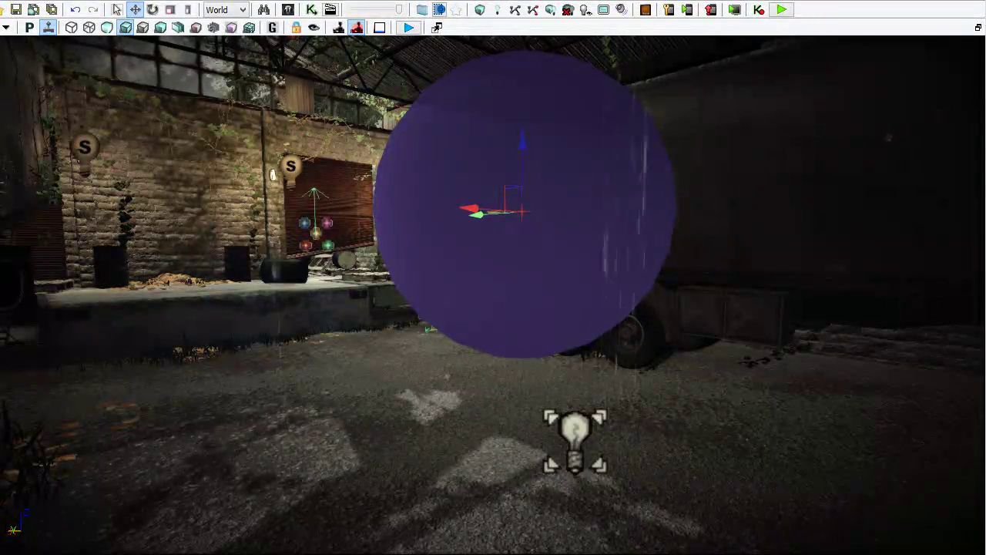
pyautogui.moveTo(510, 143); pyautogui.dragTo(510, 143, button='right')
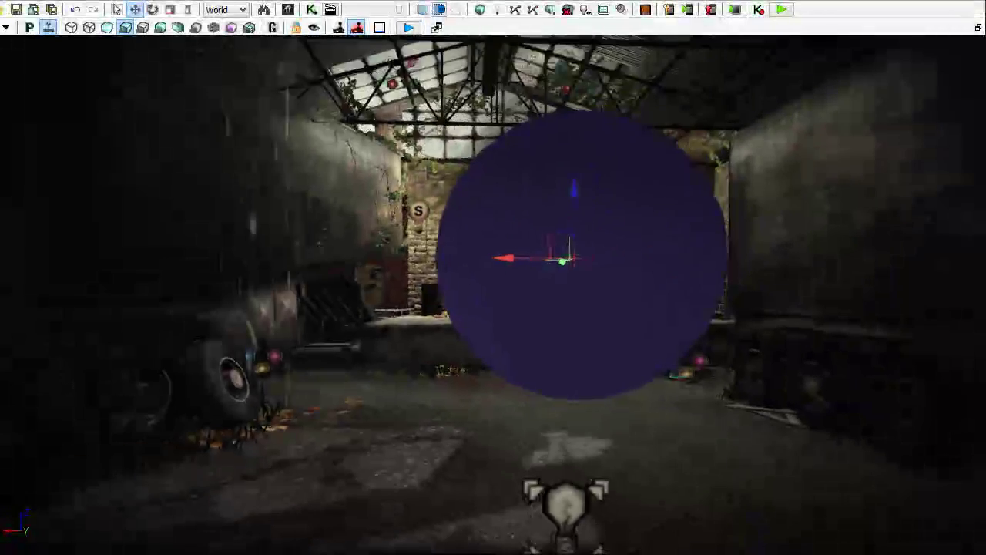
pyautogui.moveTo(603, 387); pyautogui.dragTo(603, 387, button='right')
pyautogui.moveTo(505, 262); pyautogui.dragTo(463, 262)
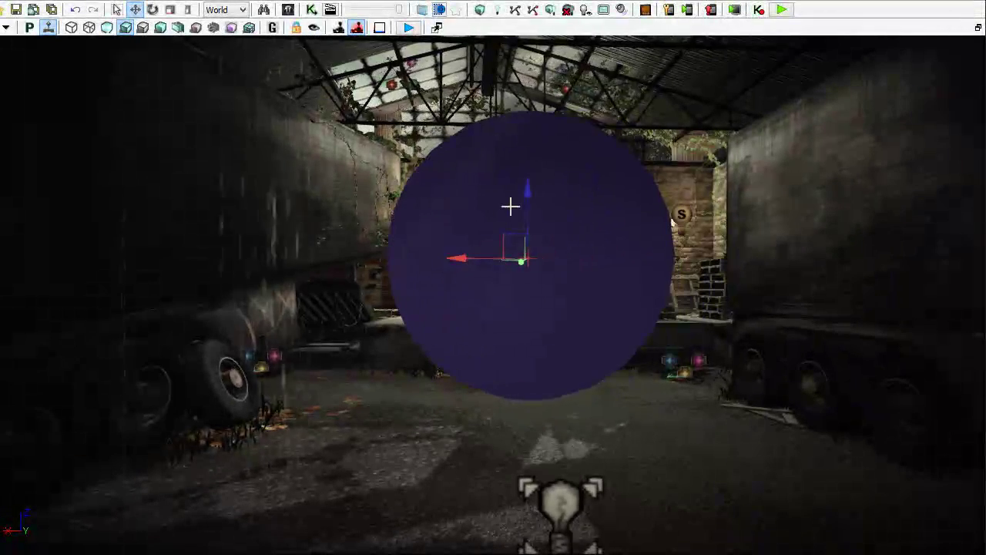
pyautogui.moveTo(528, 193); pyautogui.dragTo(528, 158)
pyautogui.moveTo(529, 159); pyautogui.dragTo(474, 459, button='right')
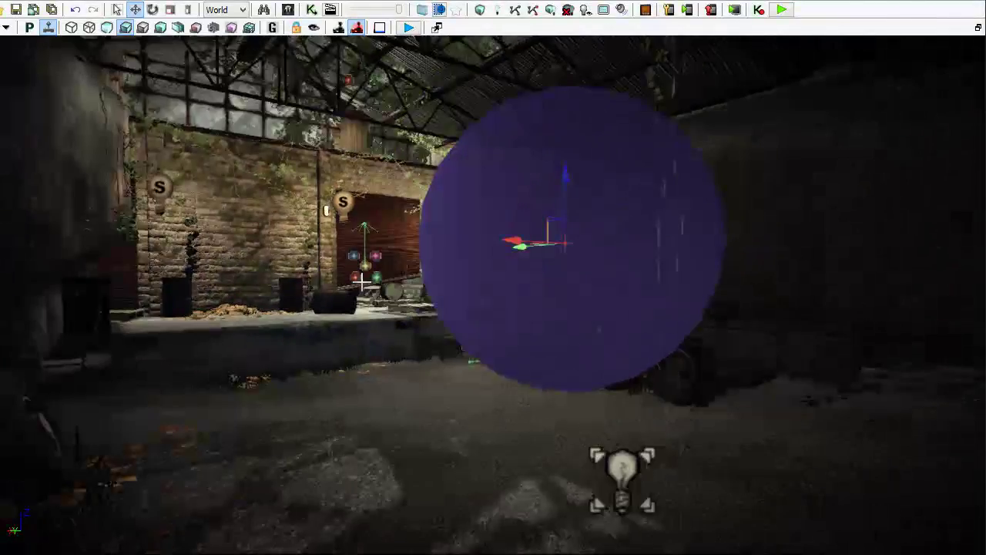
# Step: Create a new TextureRenderTargetCube in the Textures group named Environment
pyautogui.click(288, 10)
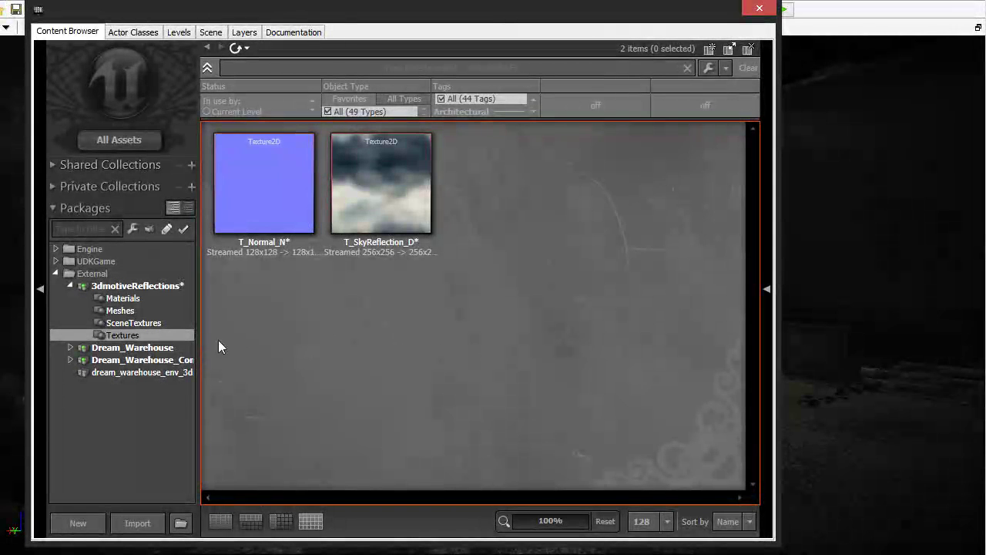
pyautogui.rightClick(451, 330)
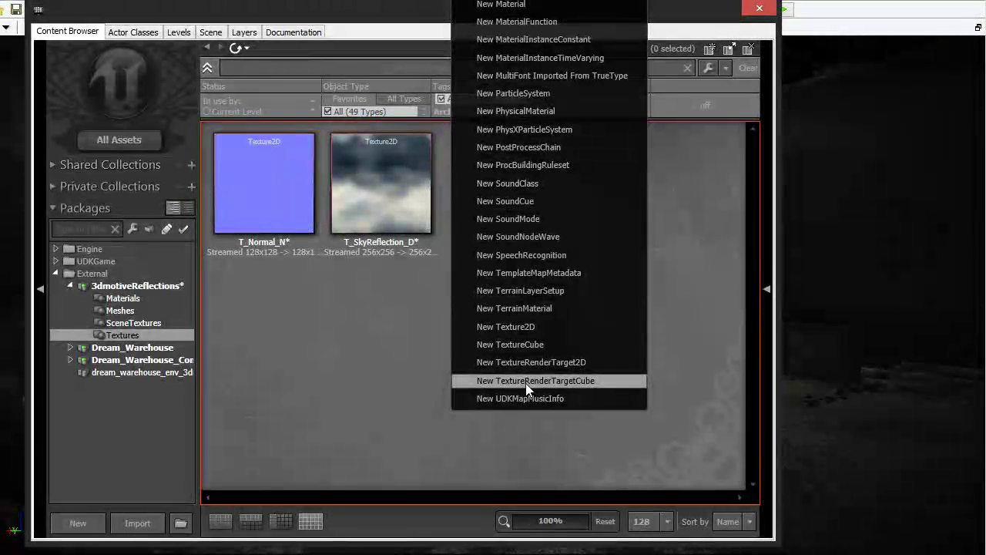
pyautogui.click(525, 381)
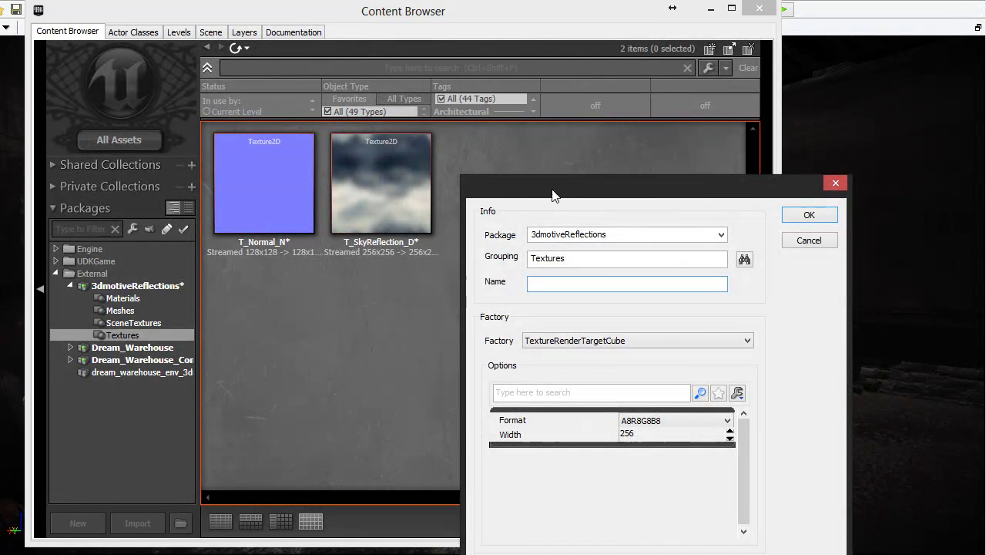
pyautogui.moveTo(553, 191); pyautogui.dragTo(543, 105)
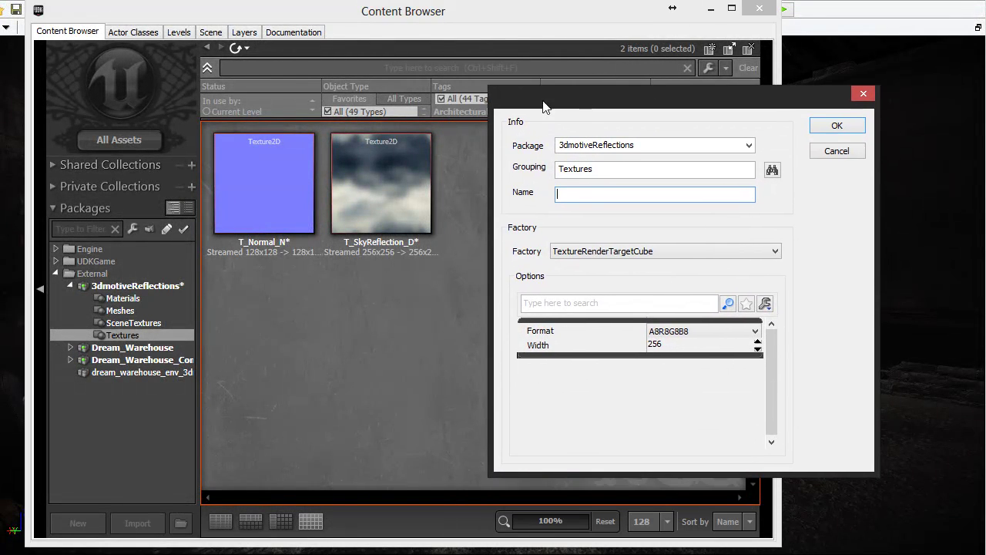
pyautogui.click(592, 196)
pyautogui.write('Environment')
# Step: Give Environment a width of 512 with A8R8G8B8 format, confirm it, and return to the level
pyautogui.click(669, 345)
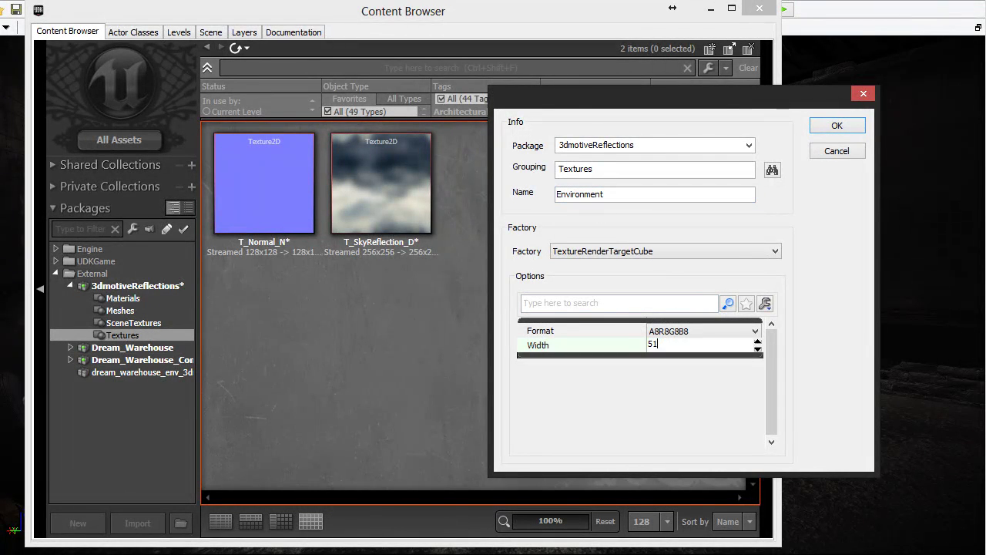
pyautogui.click(700, 336)
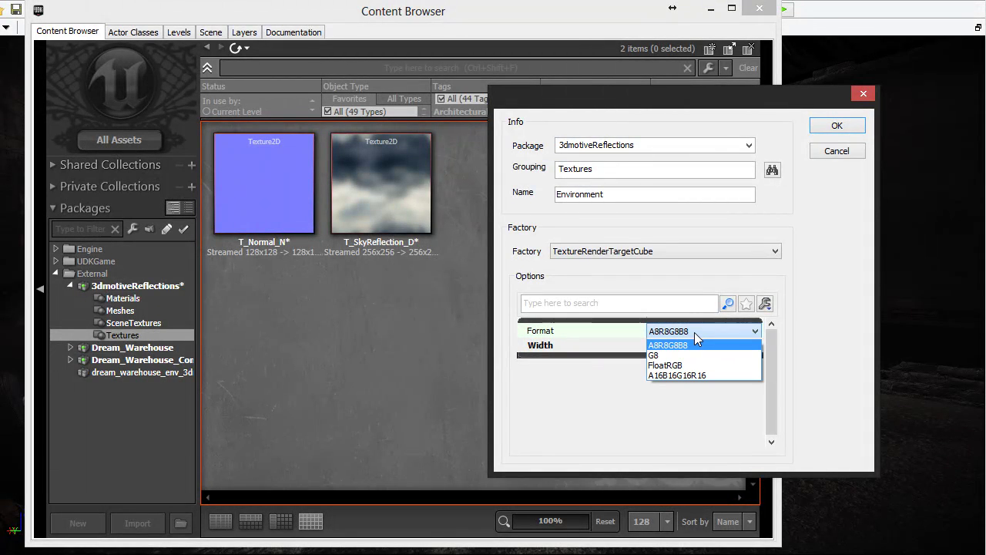
pyautogui.click(694, 332)
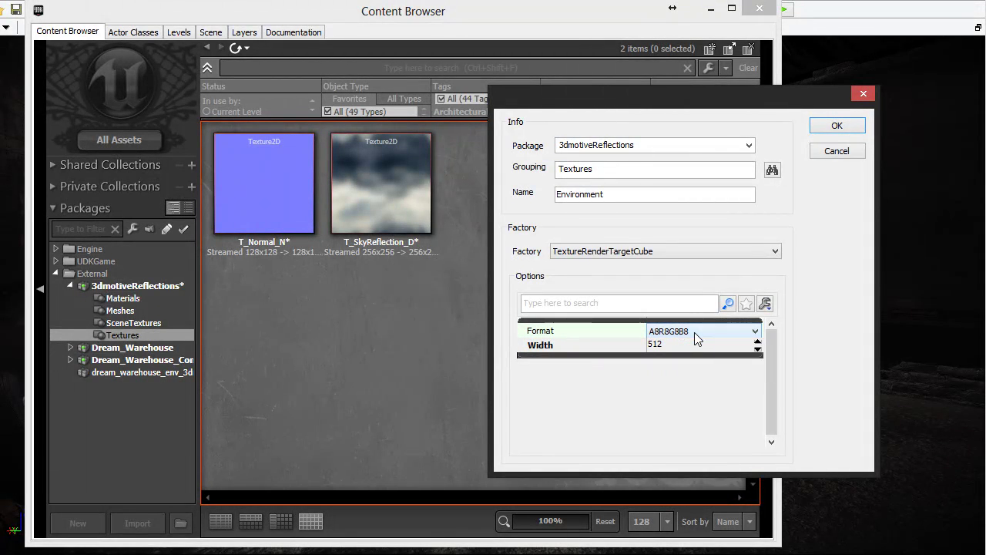
pyautogui.click(835, 126)
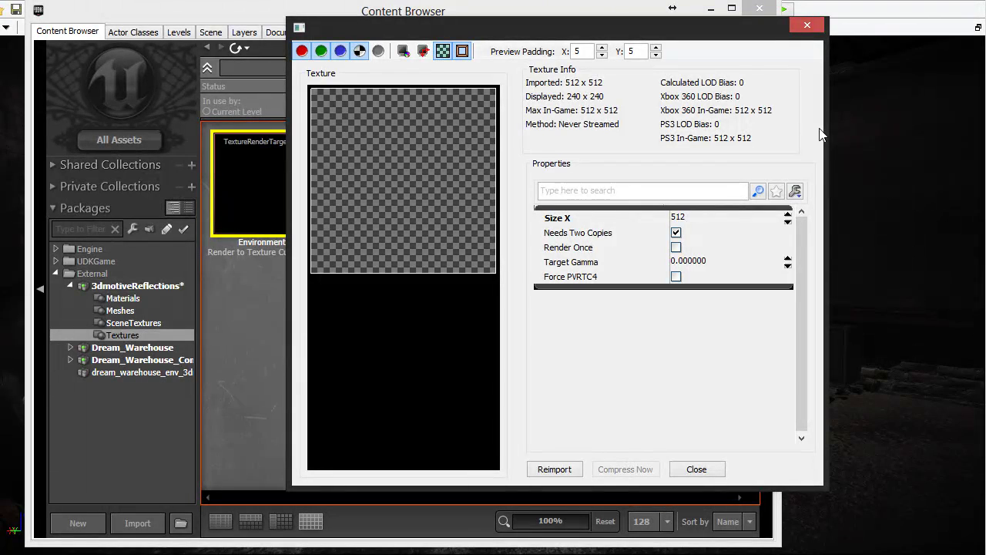
pyautogui.click(713, 473)
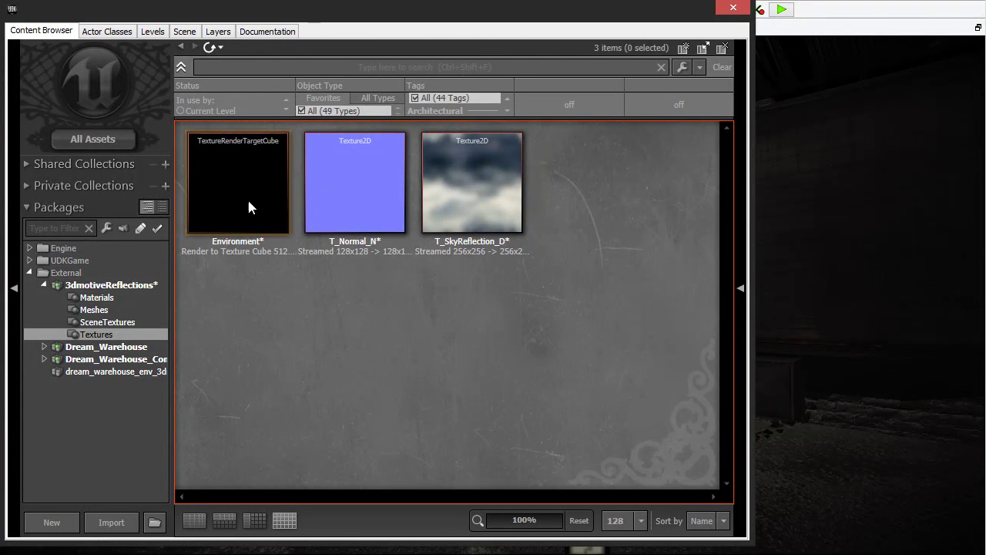
pyautogui.click(248, 207)
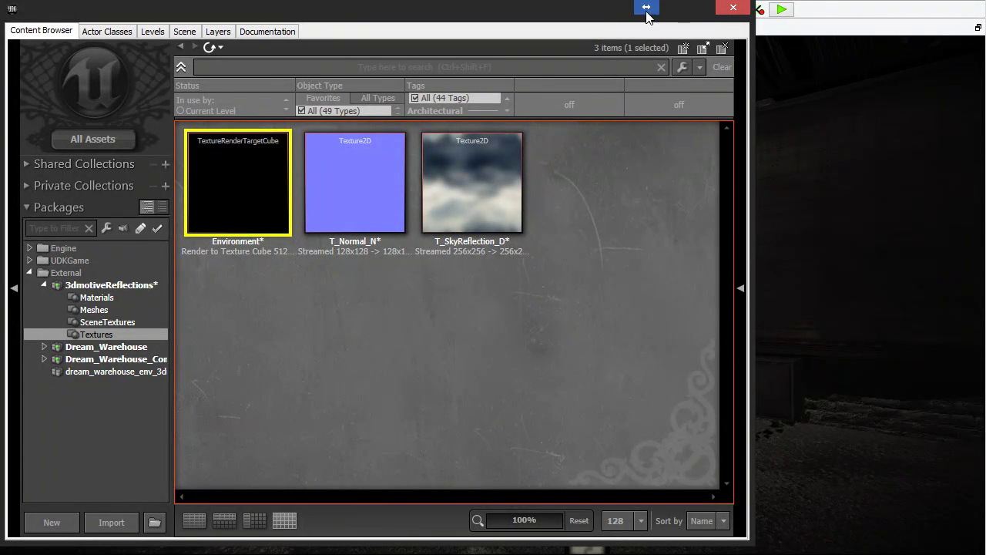
pyautogui.click(685, 11)
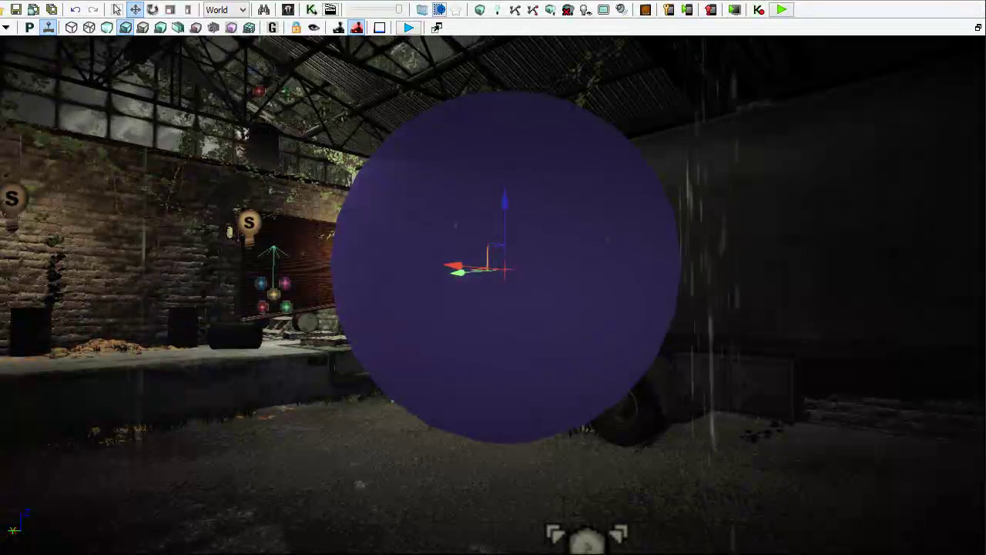
# Step: Open the scene capture actor's properties and assign Environment as its texture target
pyautogui.click(421, 10)
pyautogui.moveTo(426, 18); pyautogui.dragTo(985, 17)
pyautogui.moveTo(485, 304); pyautogui.dragTo(486, 302)
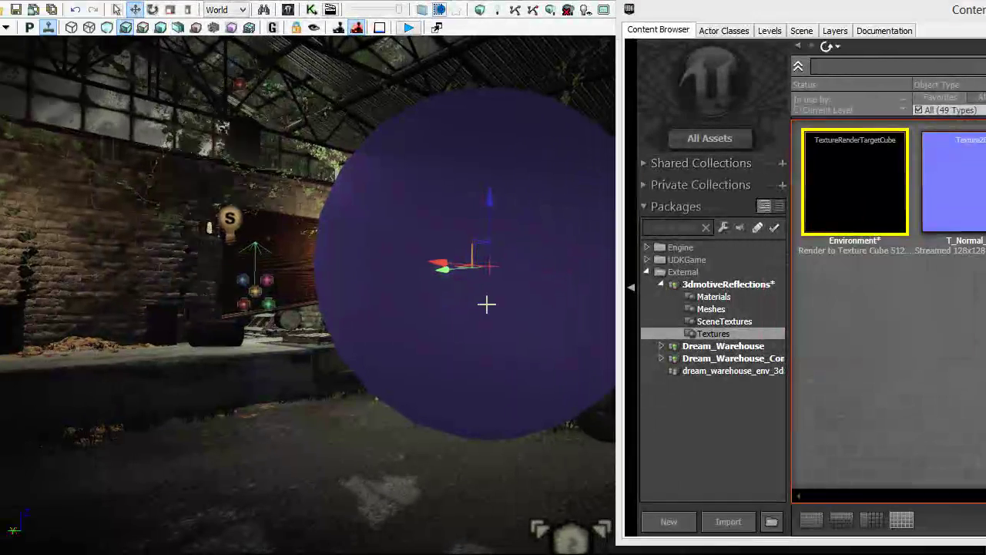
pyautogui.doubleClick(489, 293)
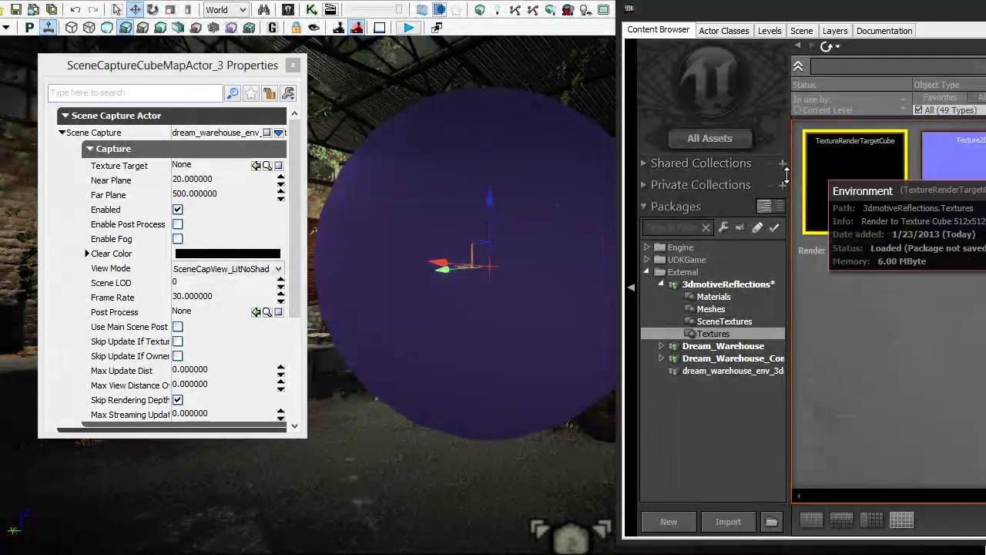
pyautogui.click(256, 165)
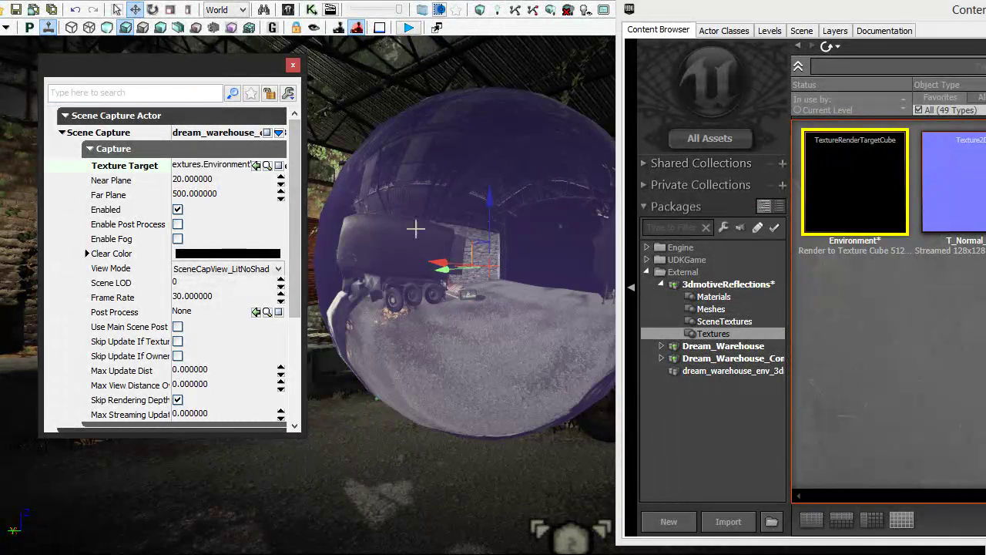
pyautogui.moveTo(467, 220); pyautogui.dragTo(467, 209)
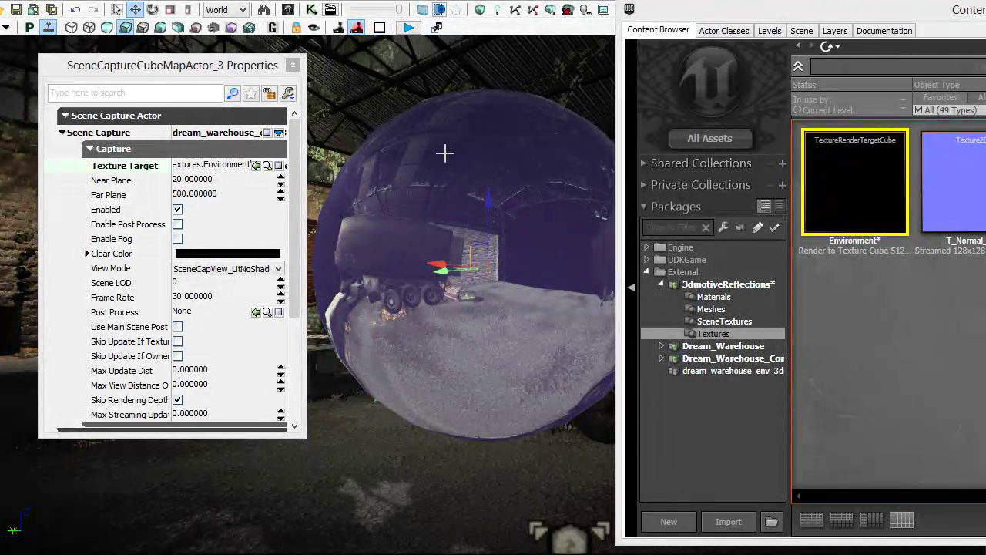
pyautogui.click(202, 194)
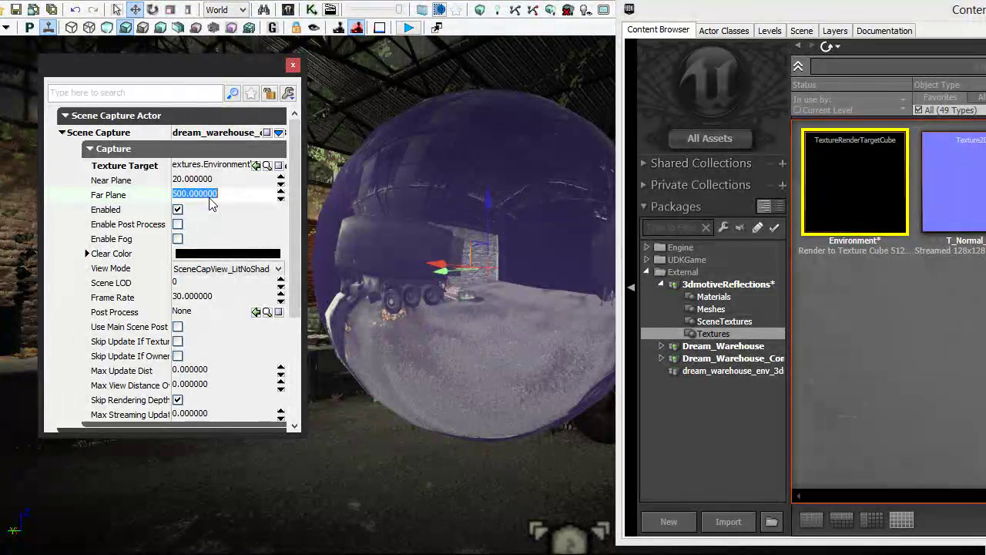
pyautogui.click(219, 198)
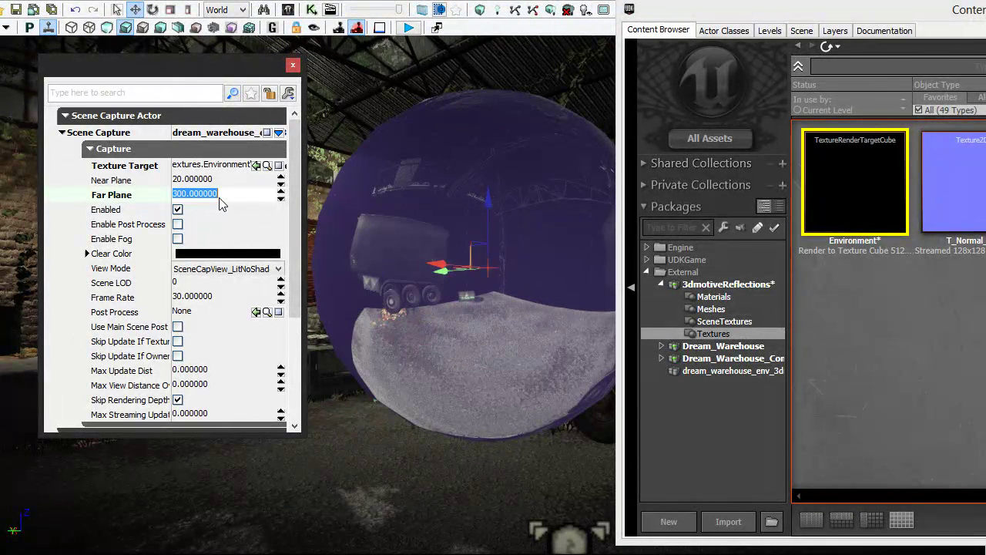
pyautogui.write('999999999')
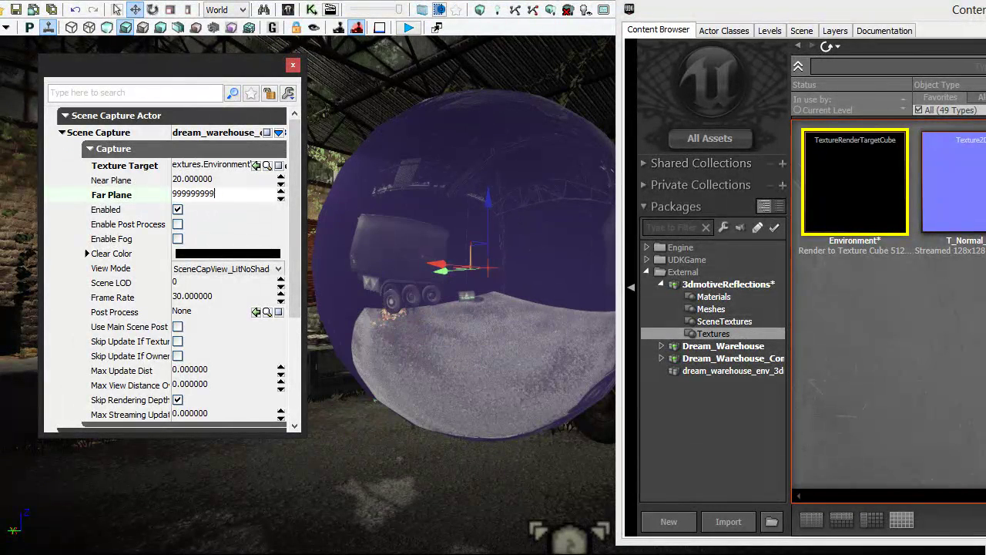
pyautogui.write('99999999999')
pyautogui.press('Return')
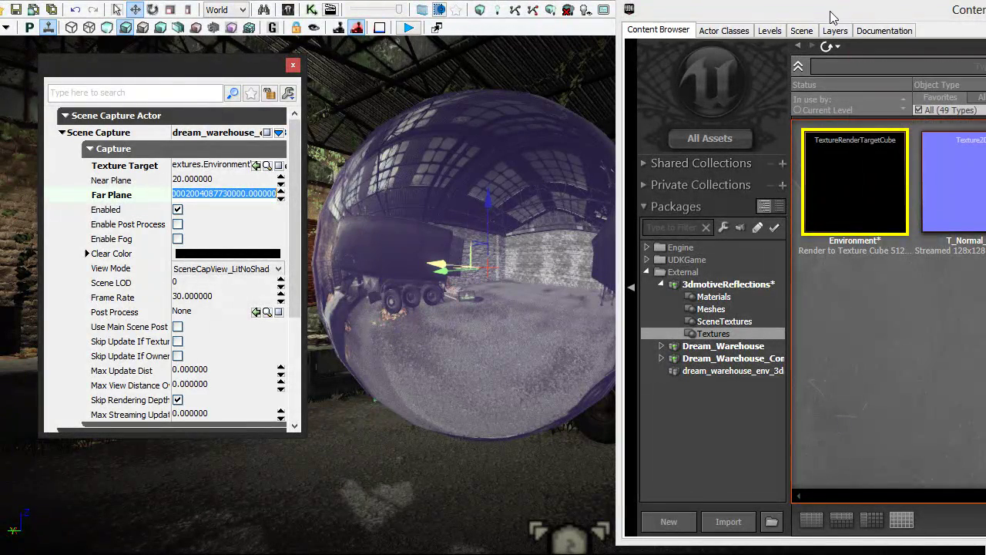
pyautogui.moveTo(830, 10); pyautogui.dragTo(436, 12)
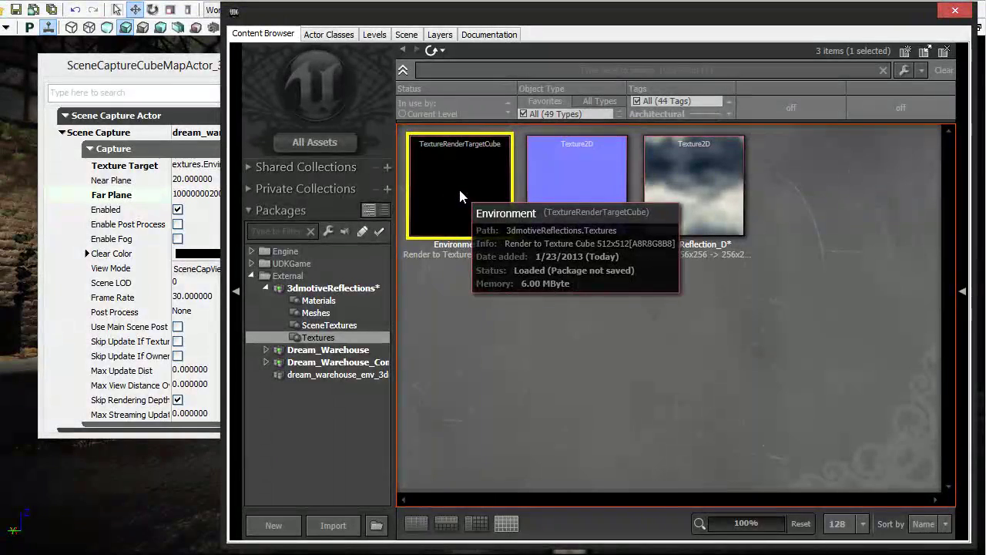
# Step: Make the static cube texture Environment_Tex from the Environment render target, then view the Materials group
pyautogui.rightClick(479, 187)
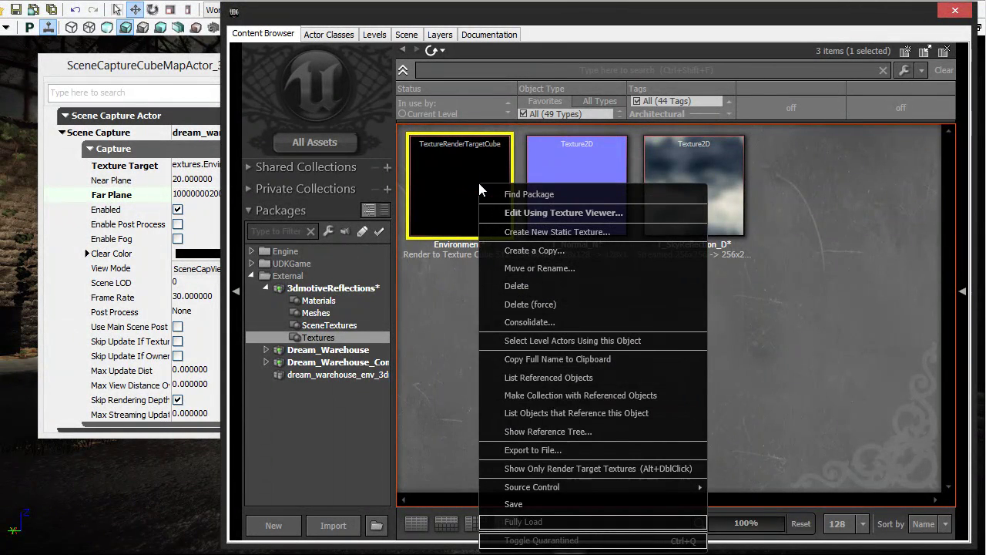
pyautogui.click(534, 232)
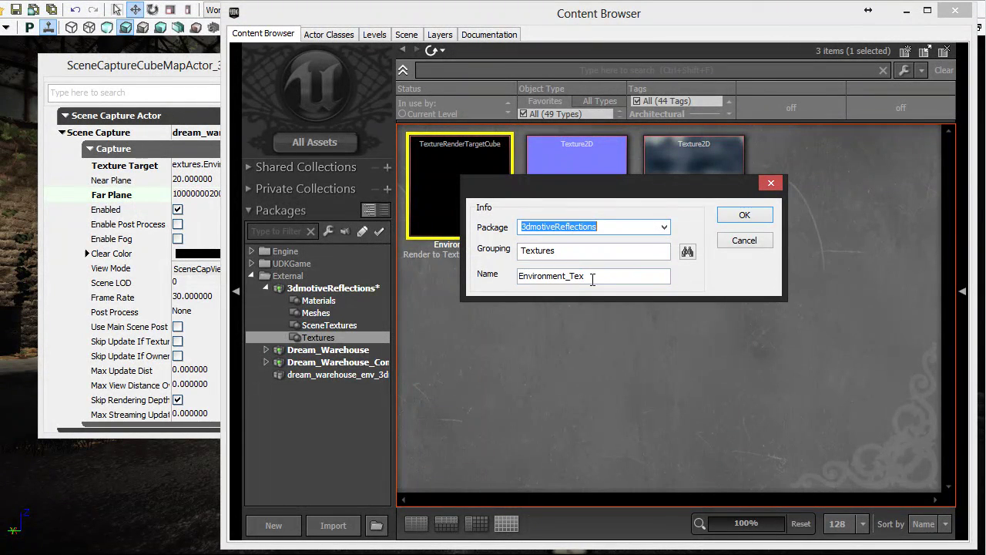
pyautogui.click(734, 217)
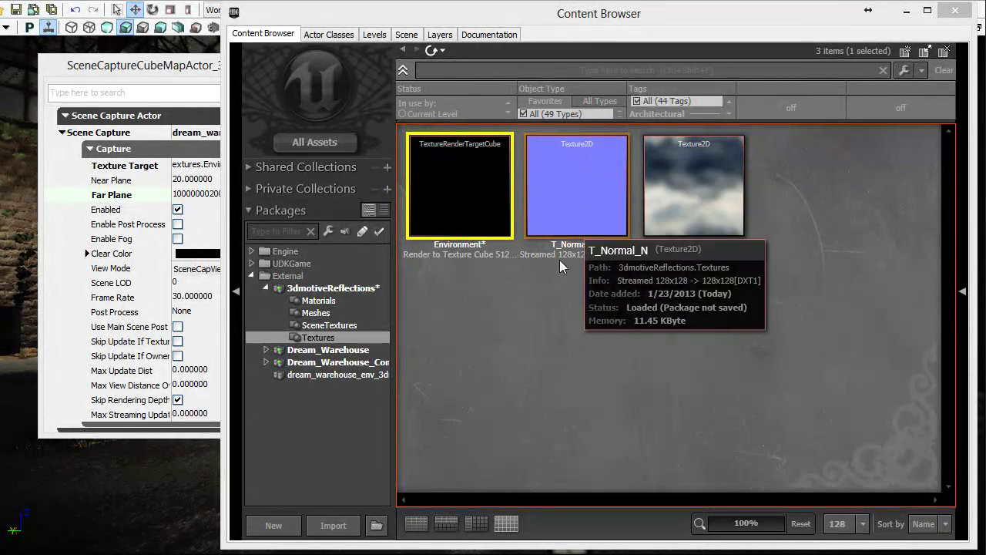
pyautogui.click(331, 325)
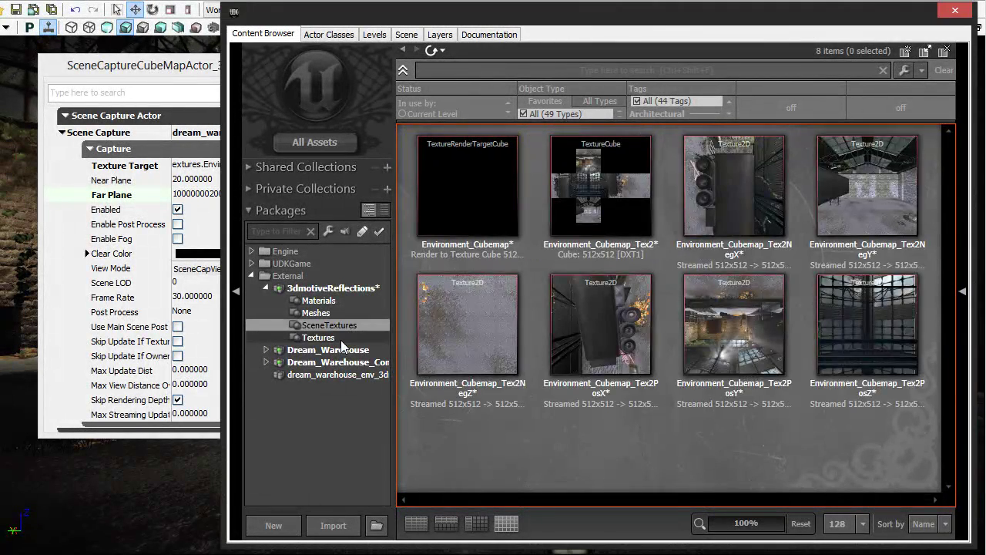
pyautogui.click(340, 338)
pyautogui.scroll(2, 700, 379)
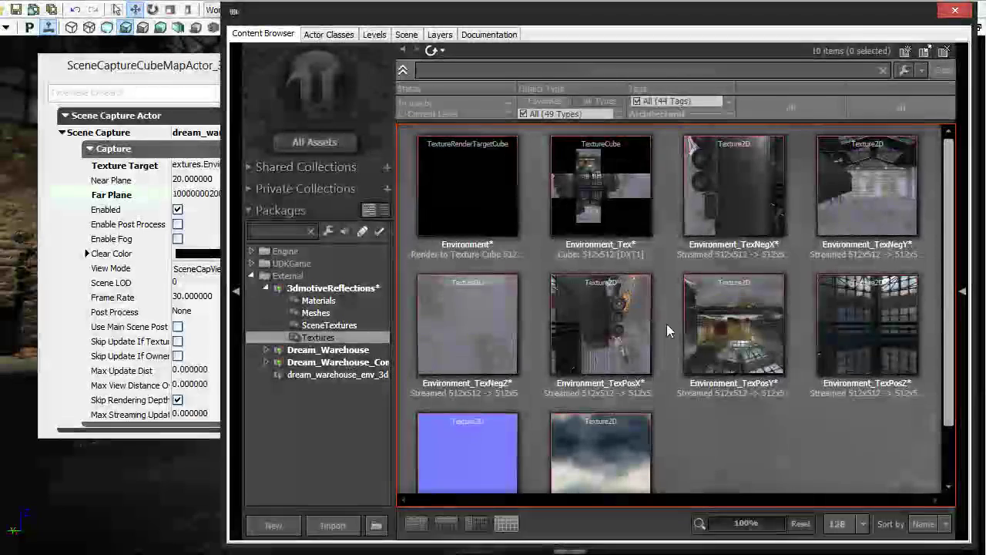
pyautogui.click(631, 182)
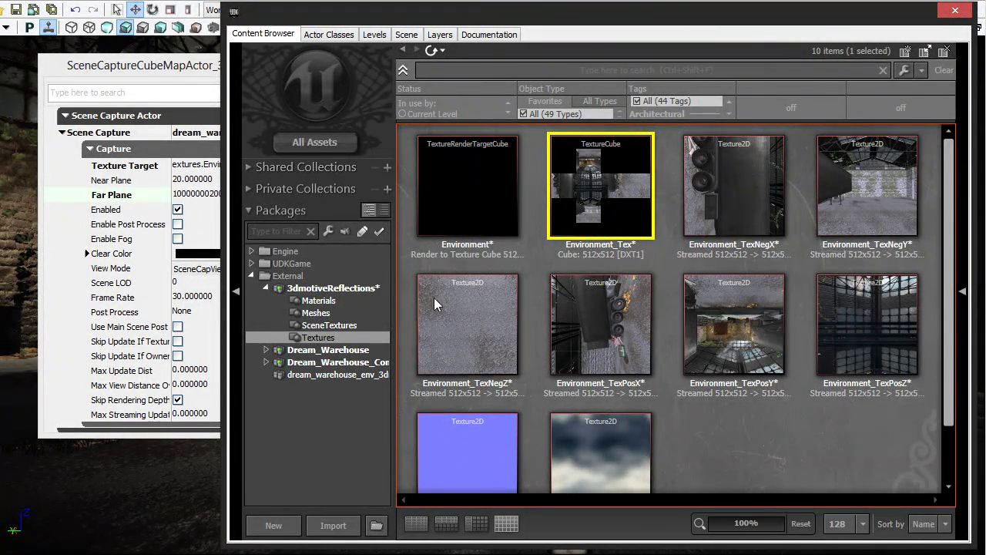
pyautogui.click(323, 300)
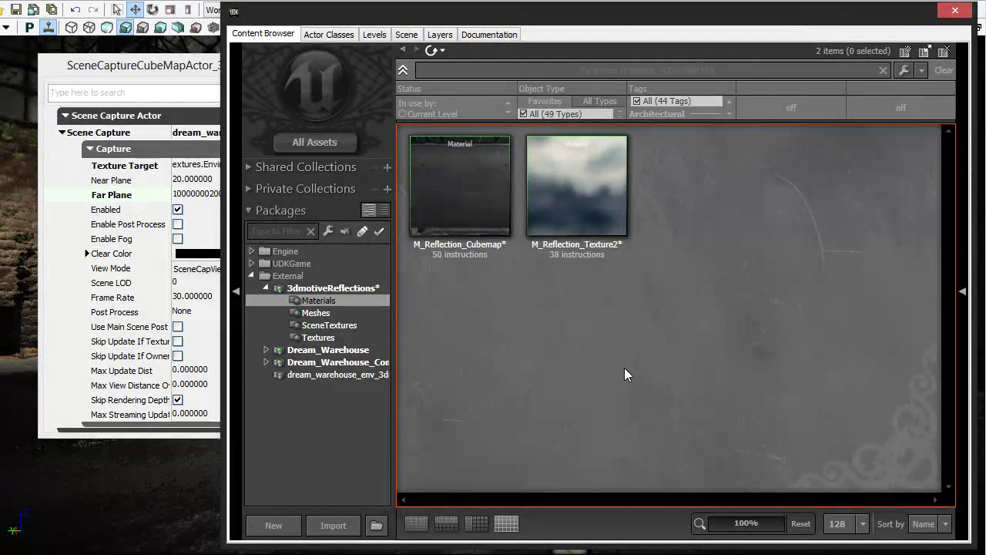
# Step: Create a new material named M_Reflection_Cubemap_02 in Materials and open its material editor
pyautogui.click(478, 204)
pyautogui.rightClick(555, 297)
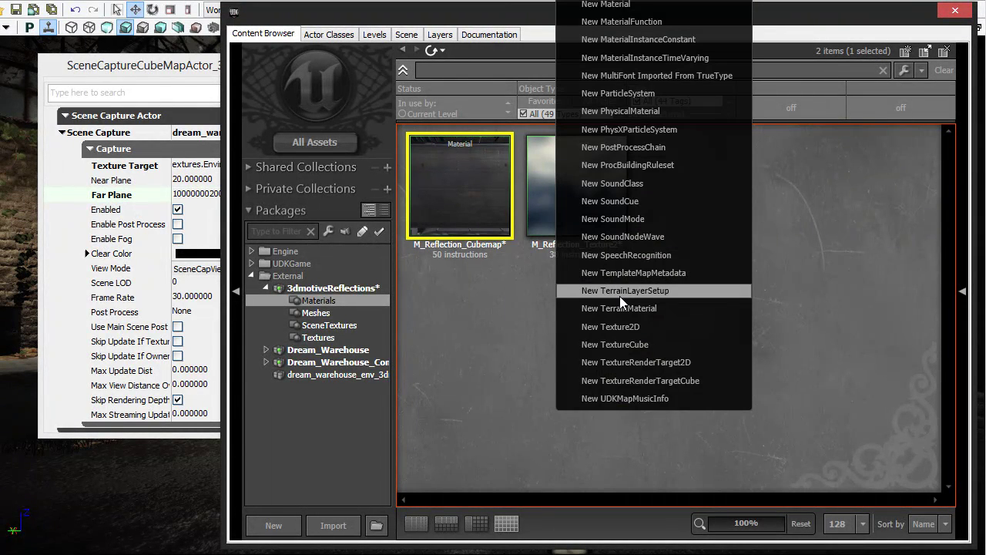
pyautogui.click(619, 6)
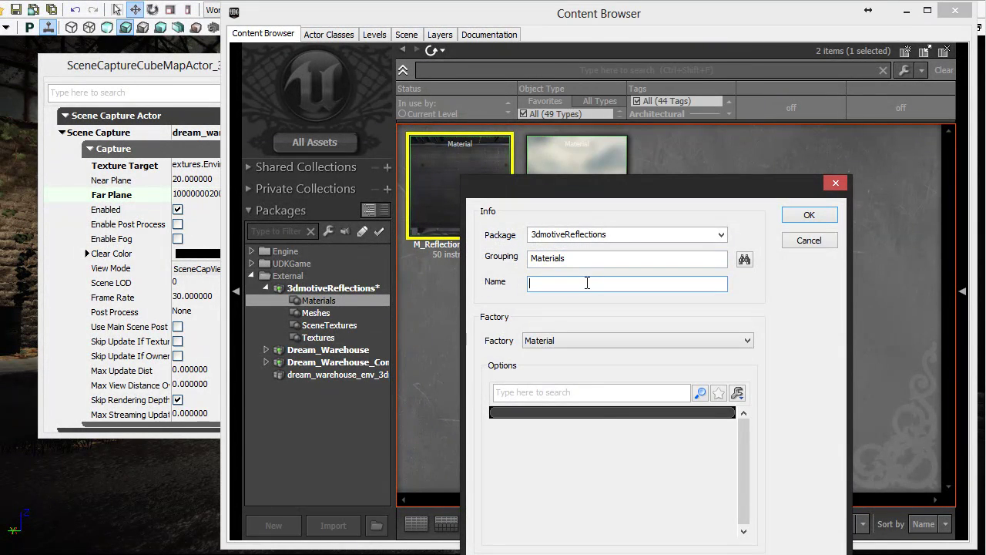
pyautogui.write('M_Reflection_Cubemap_02')
pyautogui.click(807, 215)
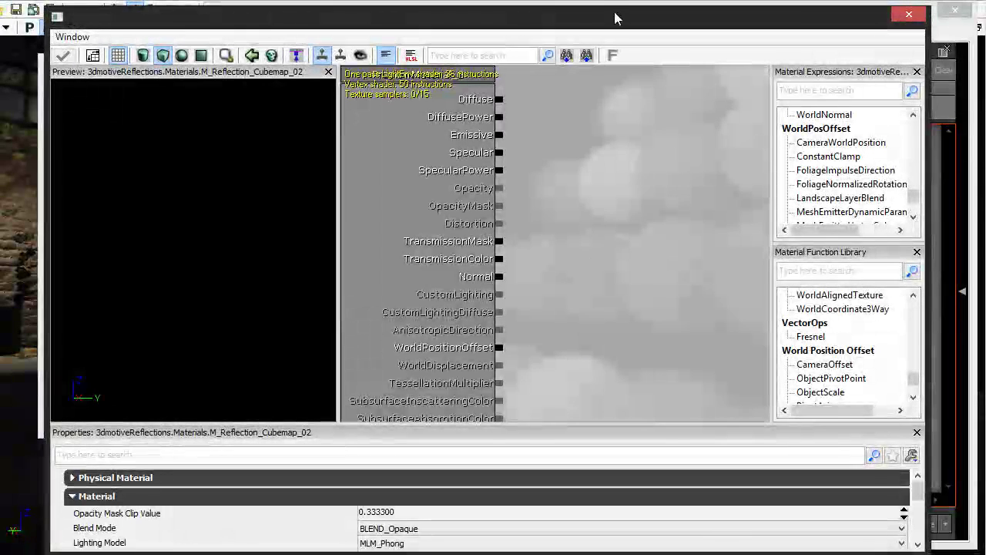
pyautogui.moveTo(615, 17); pyautogui.dragTo(635, 0)
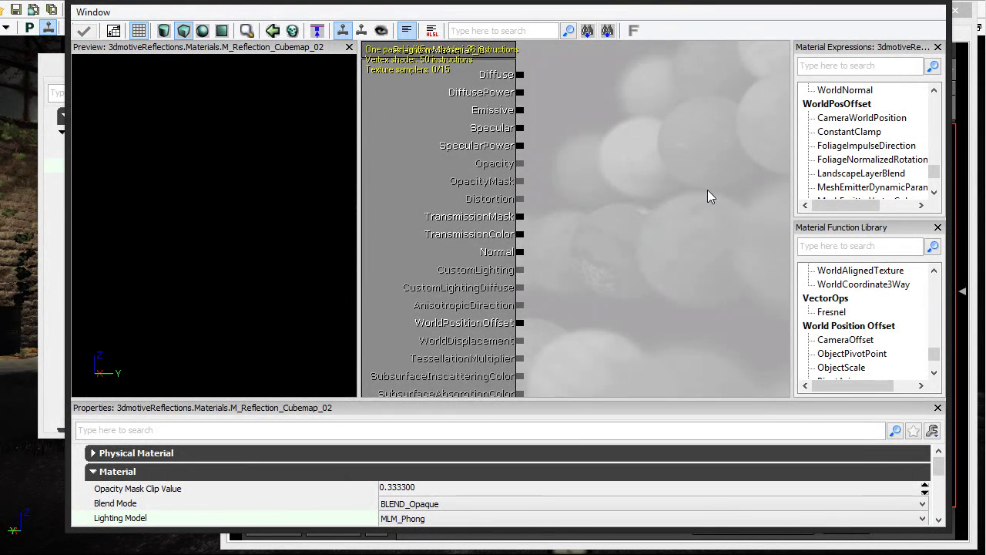
# Step: Add a Reflection Vector node to the material graph
pyautogui.click(829, 68)
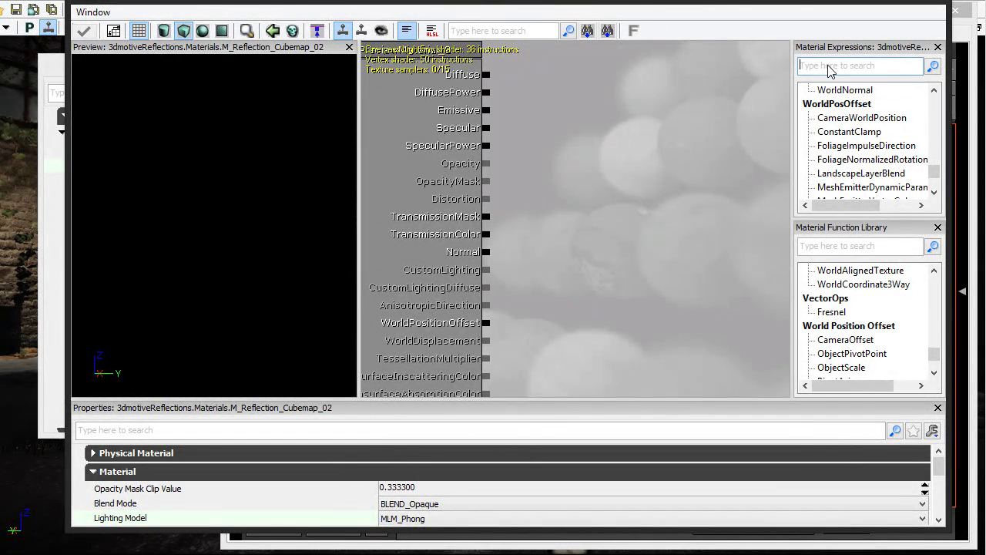
pyautogui.write('ref')
pyautogui.moveTo(840, 96); pyautogui.dragTo(736, 131)
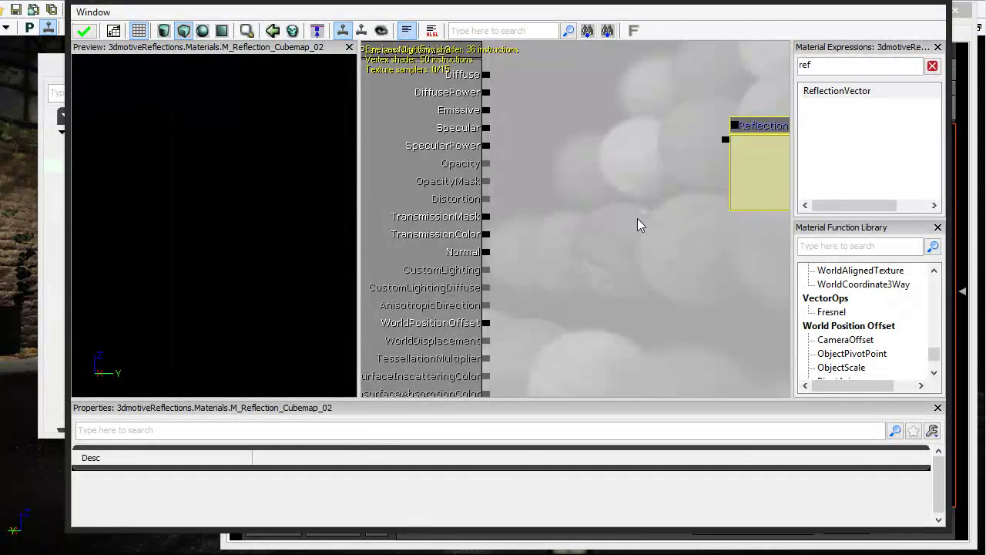
pyautogui.moveTo(712, 247); pyautogui.dragTo(568, 262)
pyautogui.moveTo(698, 152); pyautogui.dragTo(752, 144)
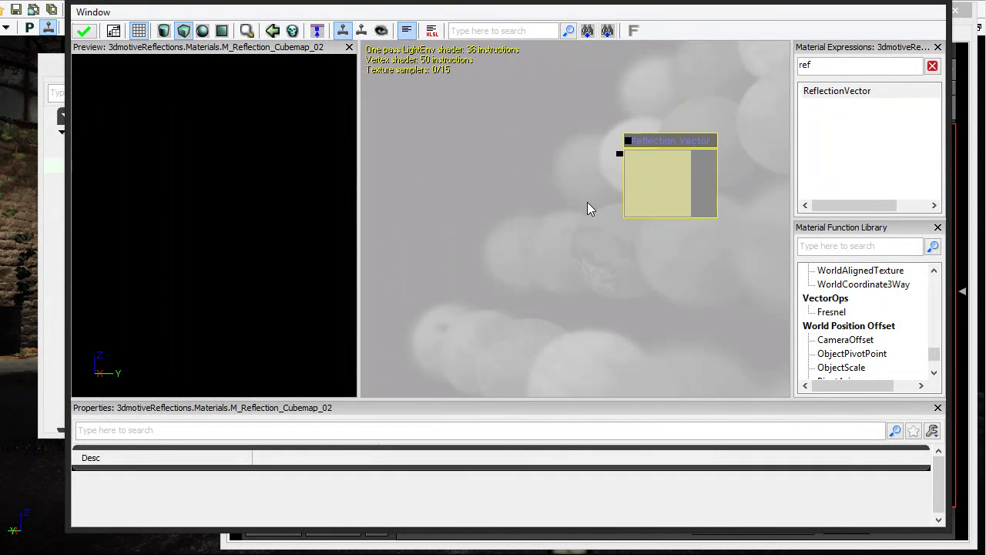
# Step: Add a Vector Transform node beside it and connect Reflection Vector into its input
pyautogui.doubleClick(817, 68)
pyautogui.write('tra')
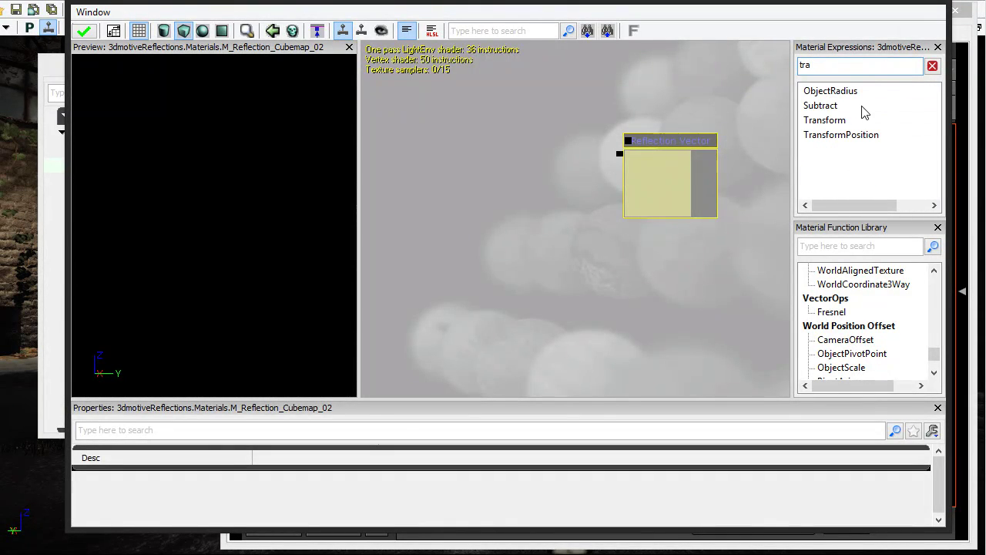
pyautogui.moveTo(840, 125); pyautogui.dragTo(539, 168)
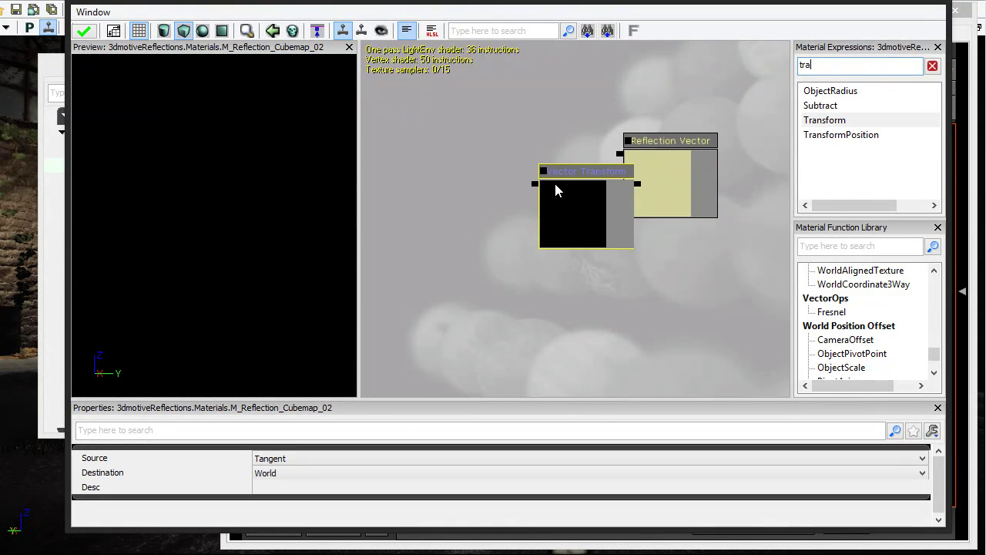
pyautogui.moveTo(557, 202); pyautogui.dragTo(485, 180)
pyautogui.moveTo(620, 154); pyautogui.dragTo(567, 163)
pyautogui.moveTo(108, 12); pyautogui.dragTo(397, 94)
pyautogui.moveTo(380, 23); pyautogui.dragTo(187, 23)
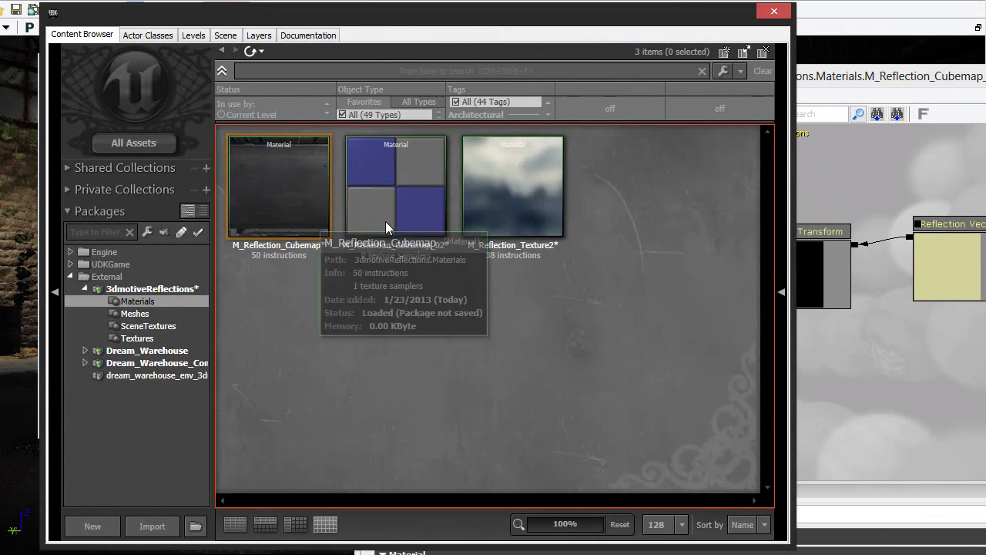
# Step: Add a Texture Sample using Environment_Tex next to the Vector Transform node
pyautogui.click(138, 339)
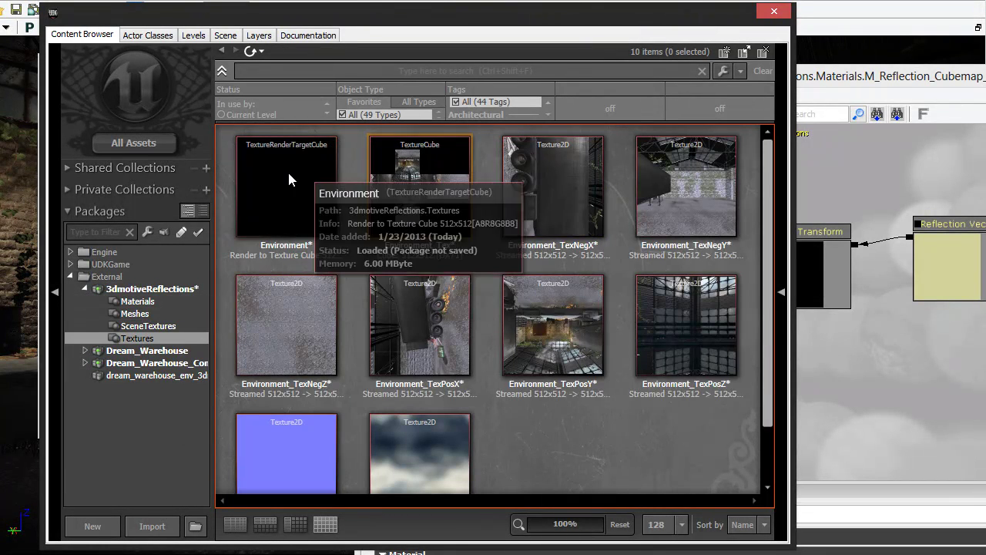
pyautogui.click(308, 189)
pyautogui.click(423, 189)
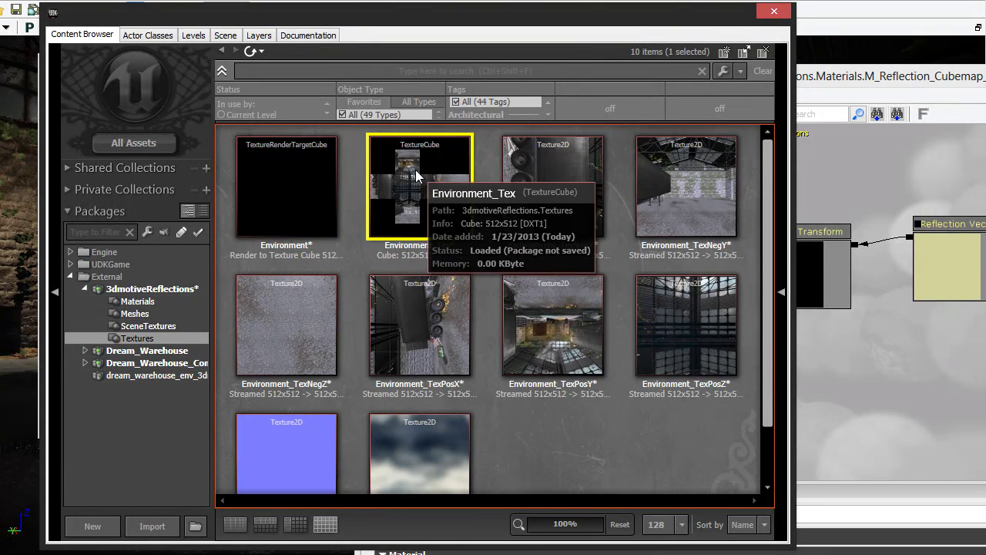
pyautogui.click(951, 402)
pyautogui.click(937, 100)
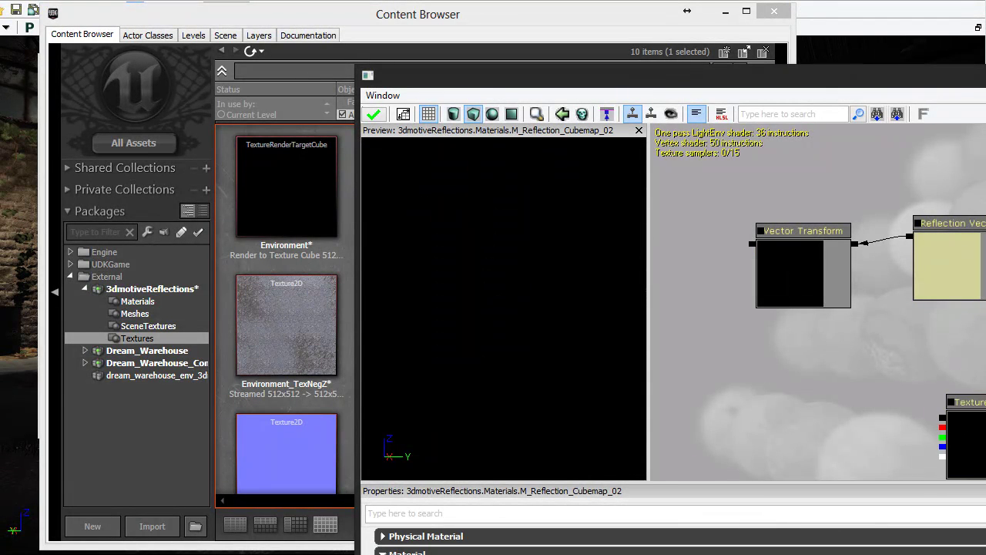
pyautogui.moveTo(969, 421); pyautogui.dragTo(673, 238)
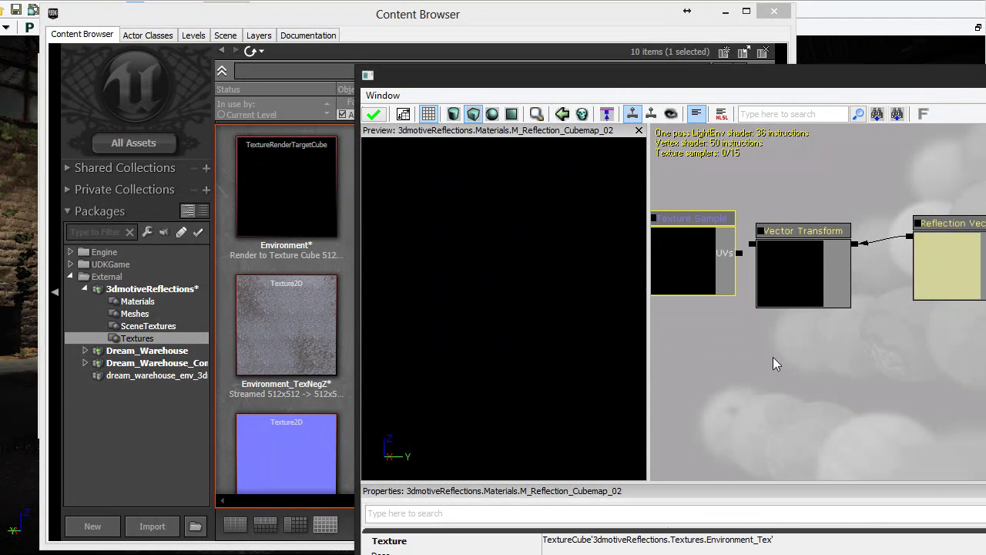
# Step: Wire Vector Transform into the sample's UVs and its RGB into Emissive, then apply and close
pyautogui.moveTo(775, 364); pyautogui.dragTo(884, 376)
pyautogui.moveTo(897, 291); pyautogui.dragTo(845, 271)
pyautogui.moveTo(789, 254); pyautogui.dragTo(751, 228)
pyautogui.moveTo(501, 308); pyautogui.dragTo(610, 298)
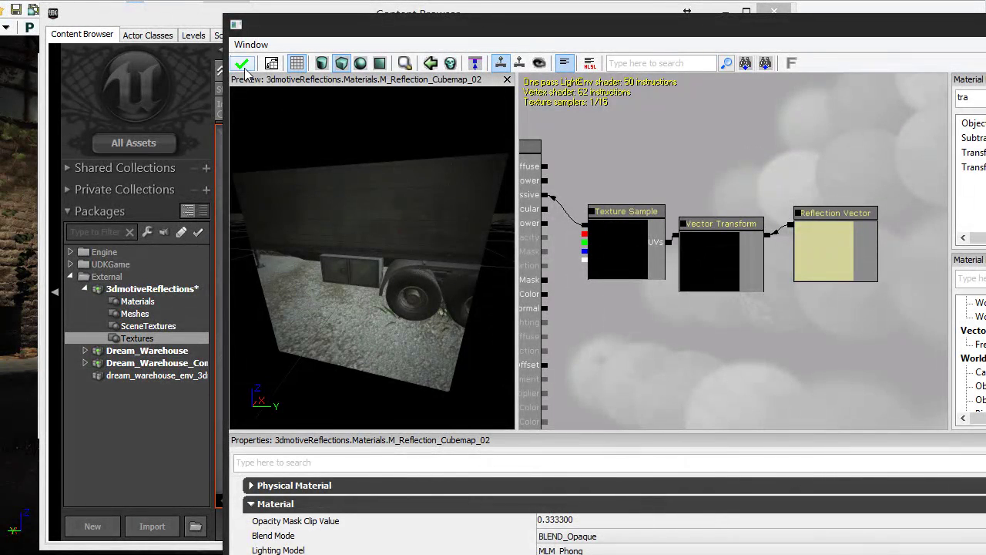
pyautogui.click(243, 66)
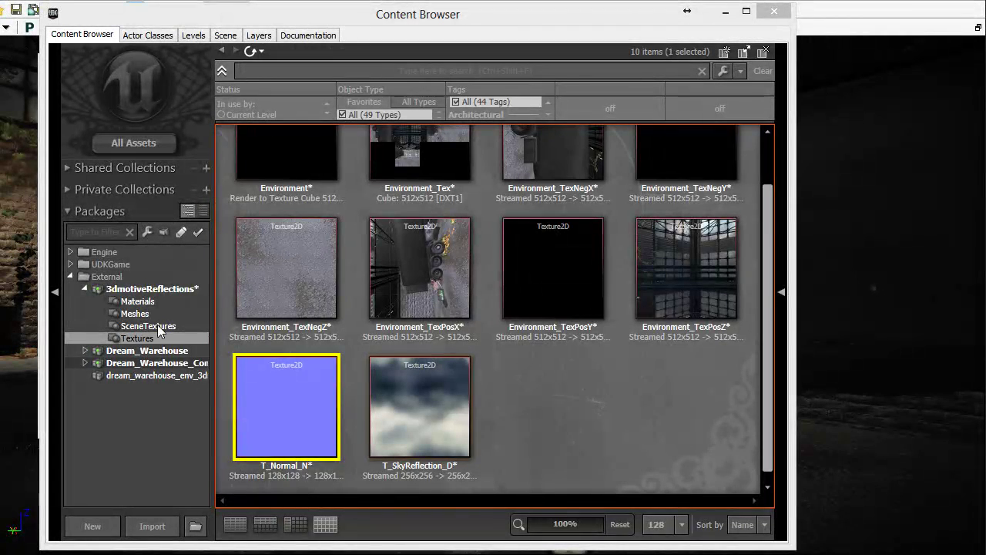
pyautogui.click(184, 305)
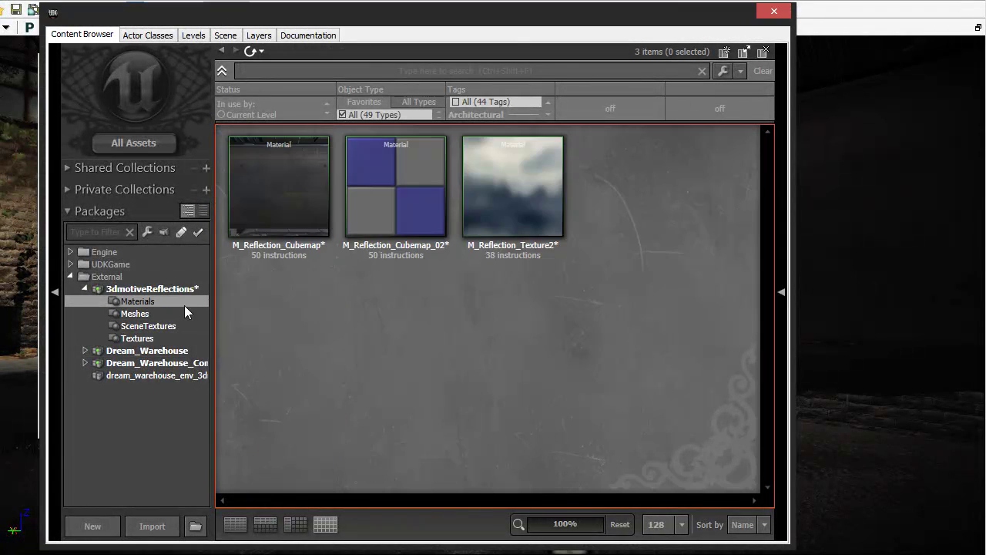
# Step: Duplicate M_Reflection_Cubemap_02 as M_Reflection_Simple and open the copy in the material editor
pyautogui.click(412, 219)
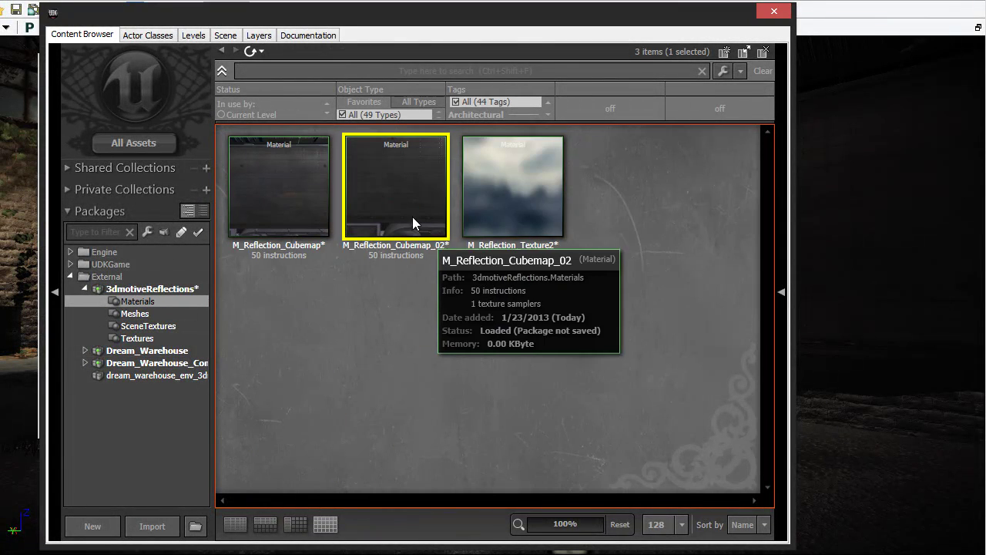
pyautogui.rightClick(404, 206)
pyautogui.click(471, 309)
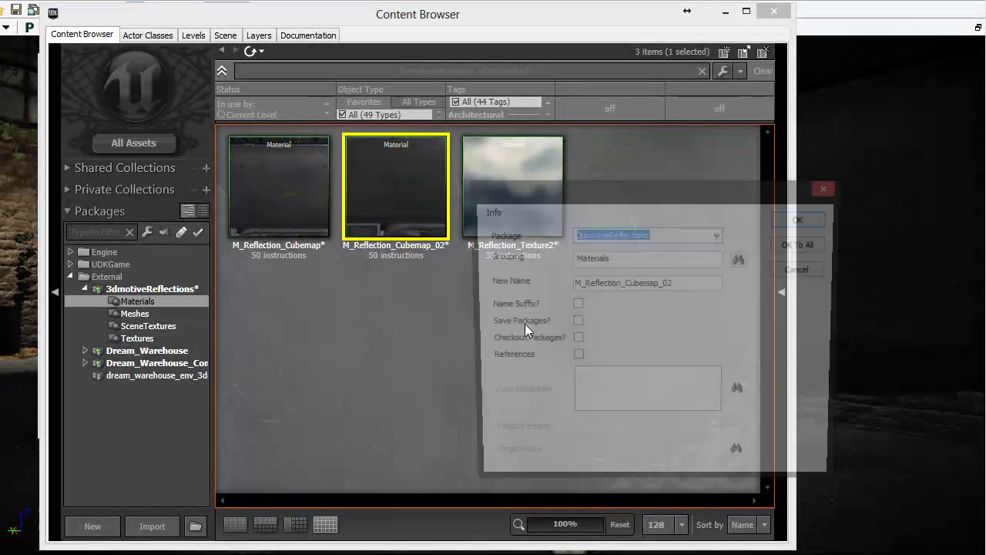
pyautogui.moveTo(673, 283); pyautogui.dragTo(628, 290)
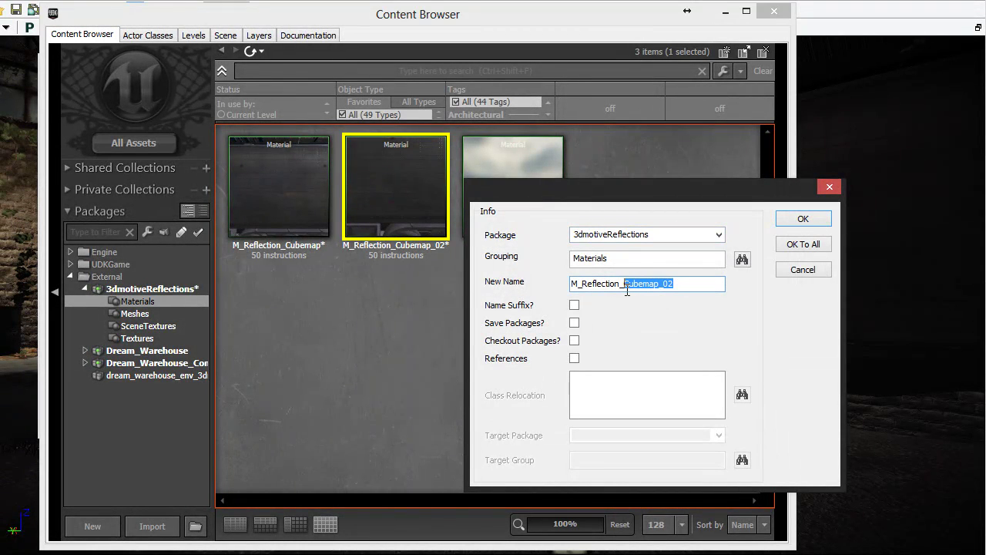
pyautogui.write('Sl')
pyautogui.click(822, 220)
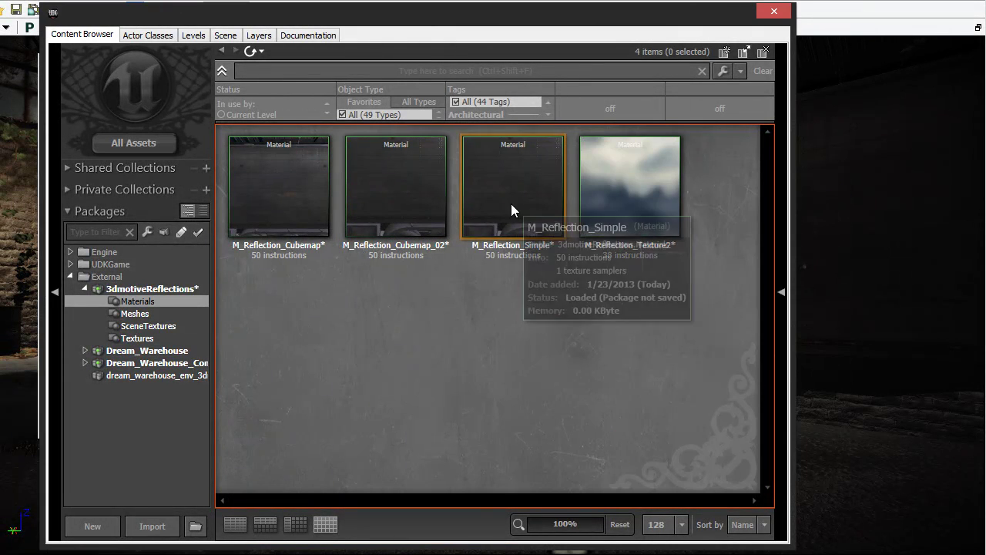
pyautogui.doubleClick(510, 209)
pyautogui.moveTo(819, 33); pyautogui.dragTo(672, 29)
pyautogui.moveTo(585, 126); pyautogui.dragTo(606, 165)
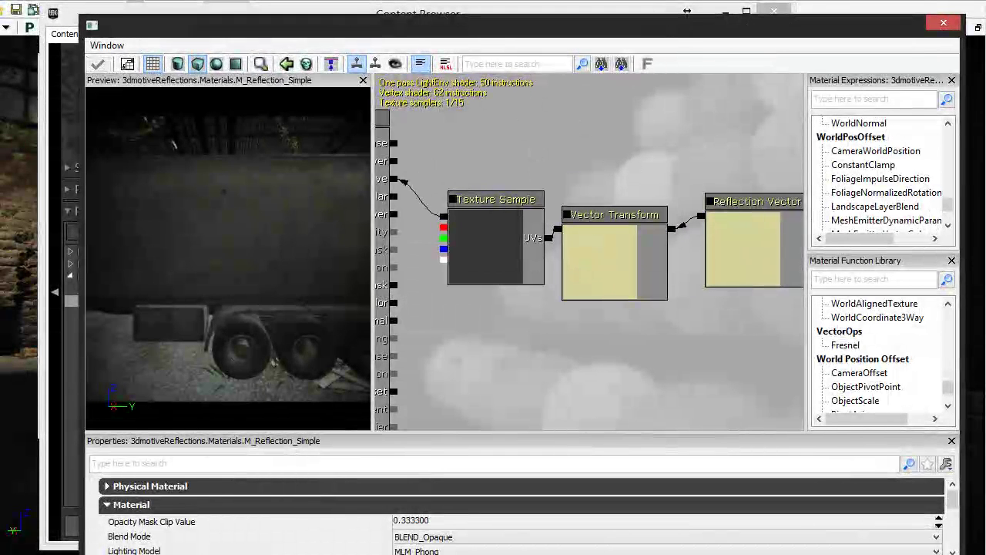
# Step: Delete the Vector Transform and Texture Sample nodes from M_Reflection_Simple
pyautogui.click(501, 259)
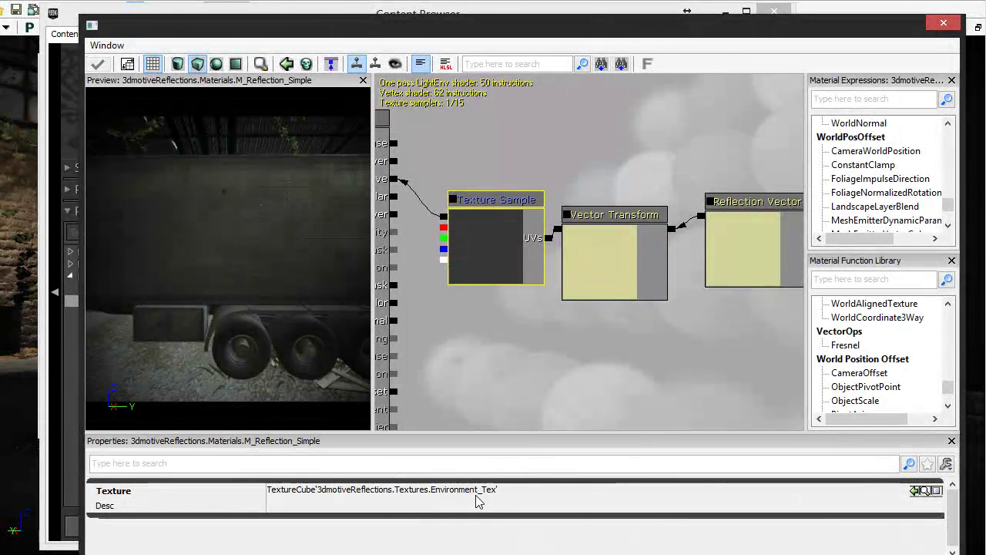
pyautogui.click(621, 229)
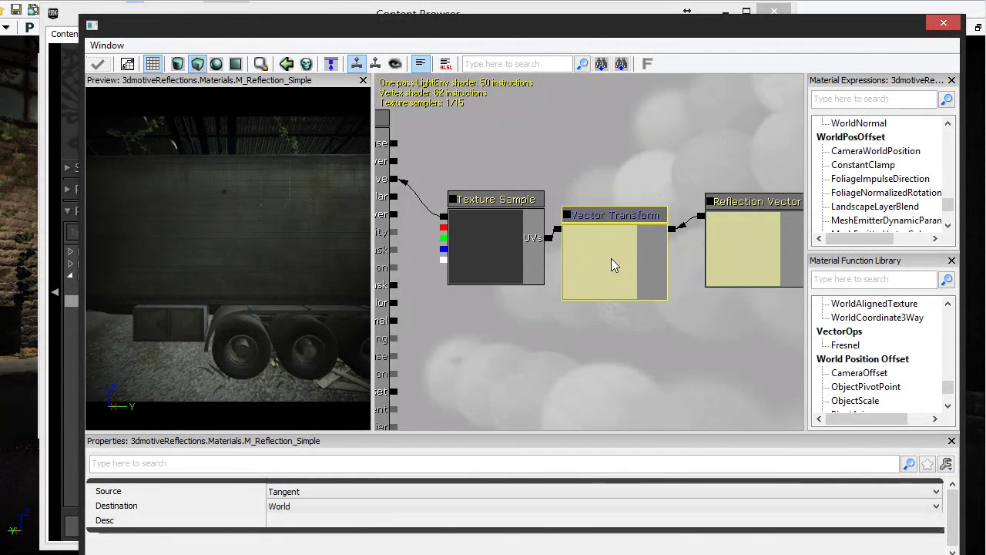
pyautogui.press('Delete')
pyautogui.click(504, 229)
pyautogui.press('Delete')
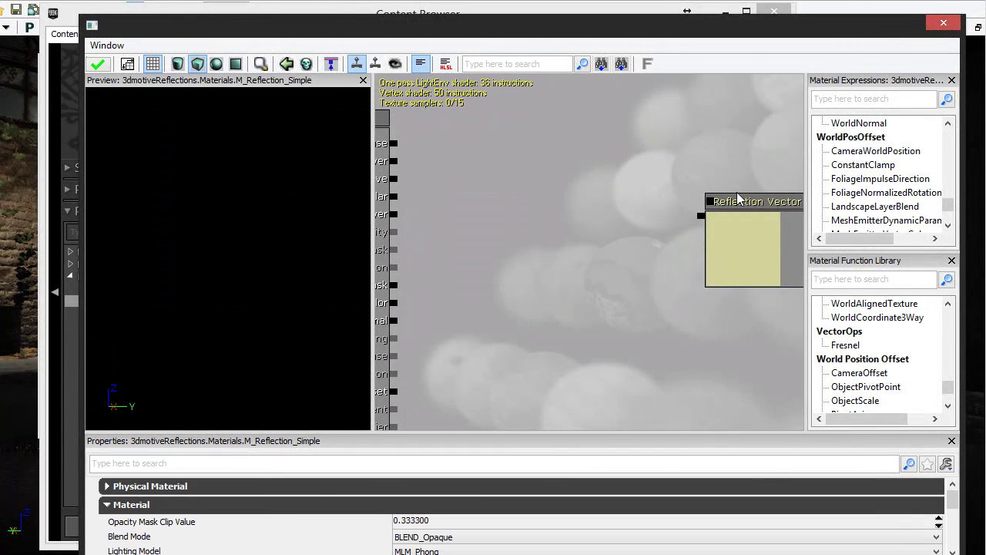
# Step: Search 'mask' in Material Expressions and add a ComponentMask node to the graph
pyautogui.click(838, 100)
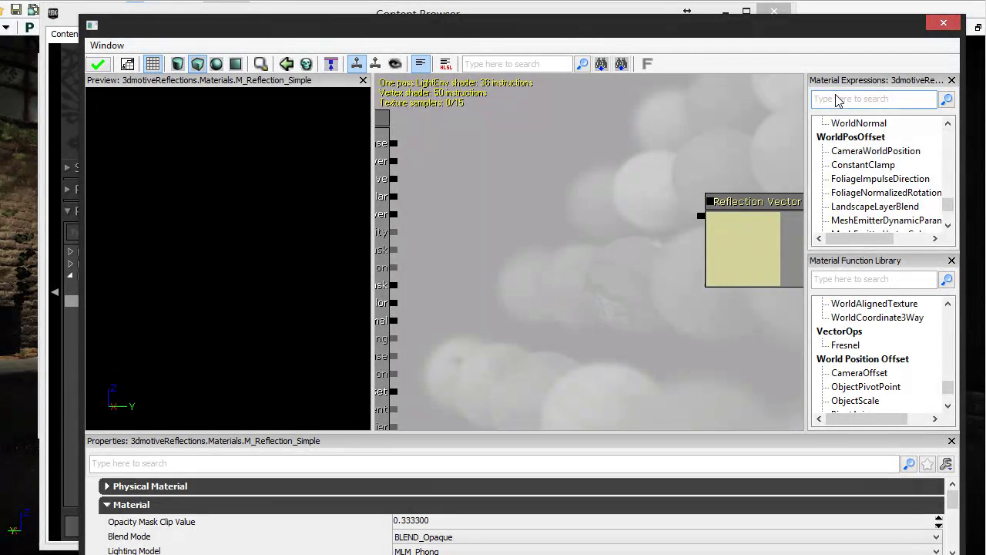
pyautogui.write('mask')
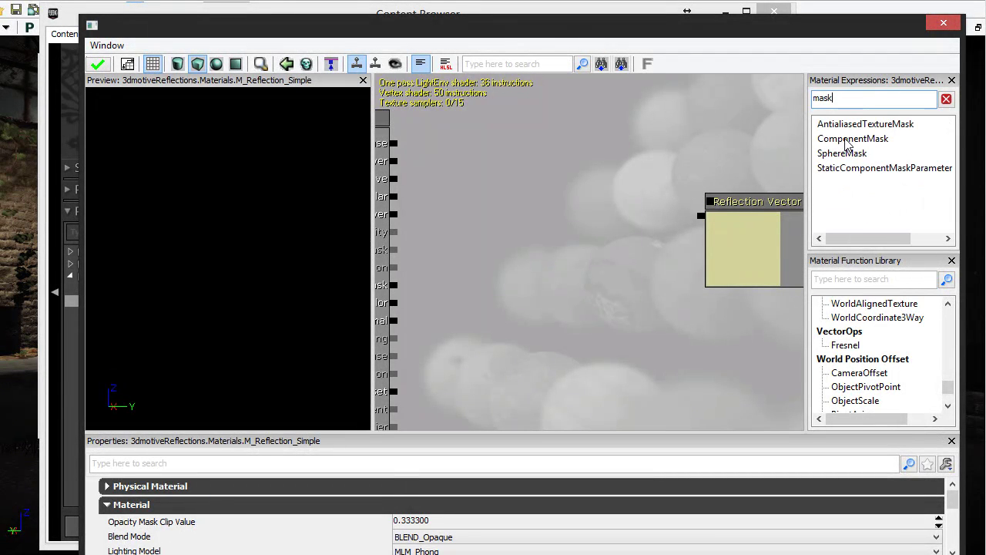
pyautogui.moveTo(847, 144); pyautogui.dragTo(599, 213)
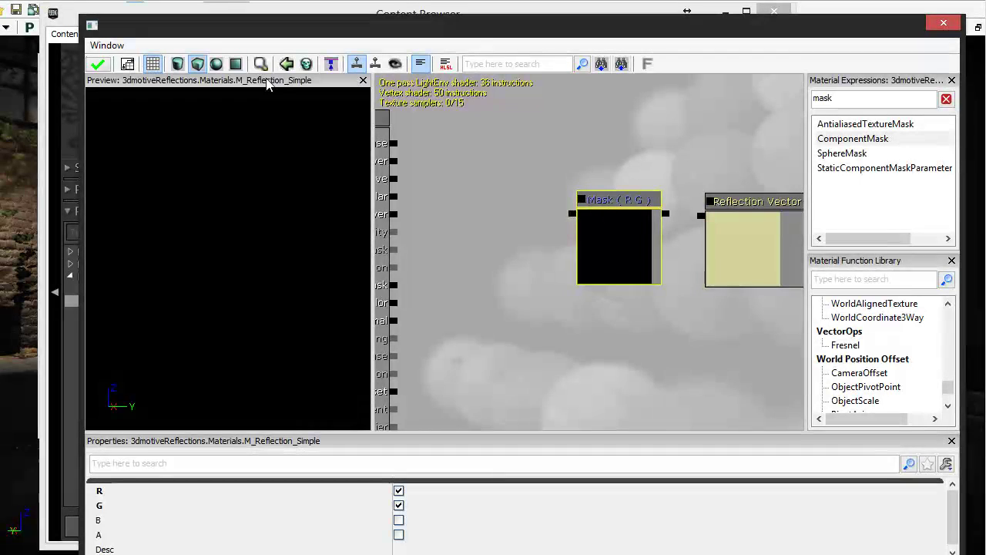
pyautogui.click(74, 17)
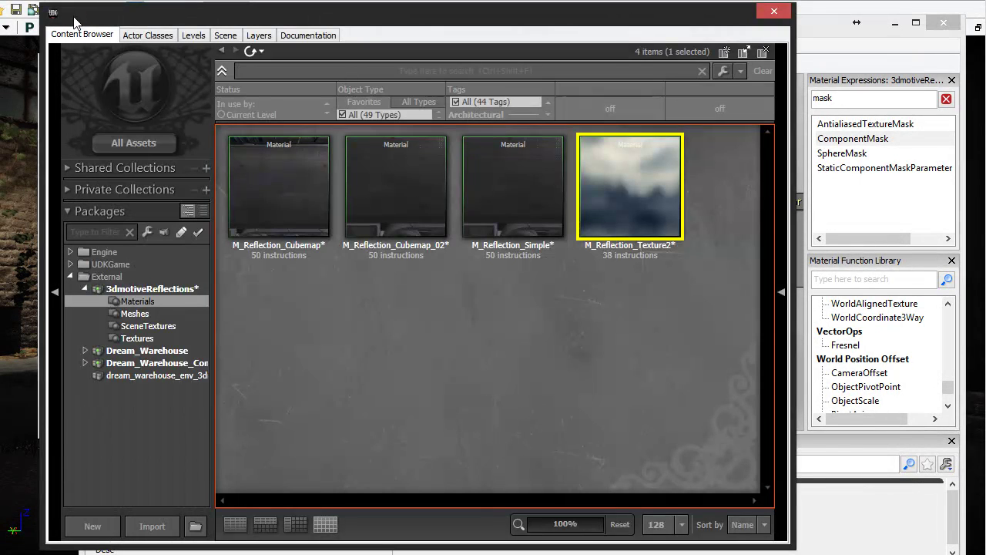
# Step: Place T_SkyReflection_D from 3dmotiveReflections as a Texture Sample beside the Mask node
pyautogui.click(139, 339)
pyautogui.click(455, 409)
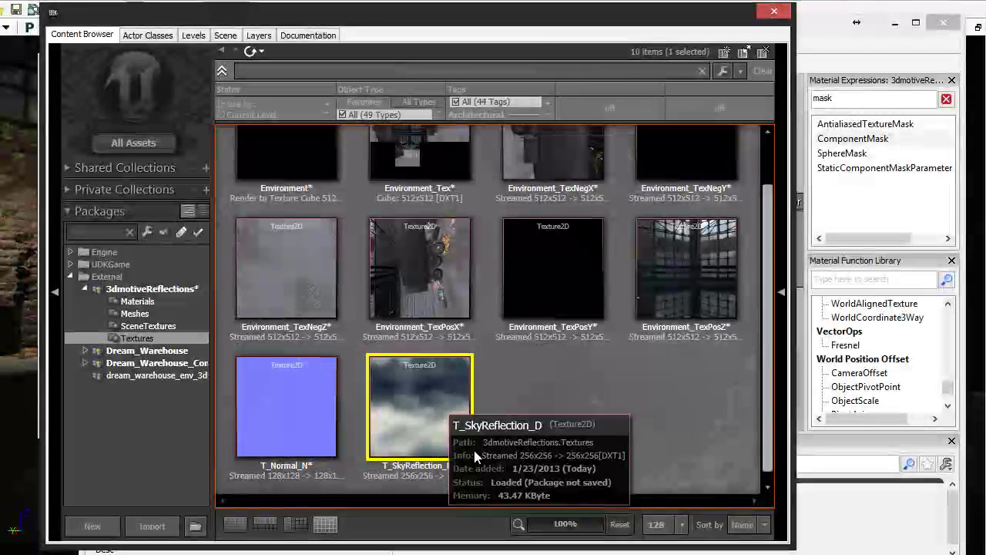
pyautogui.doubleClick(446, 416)
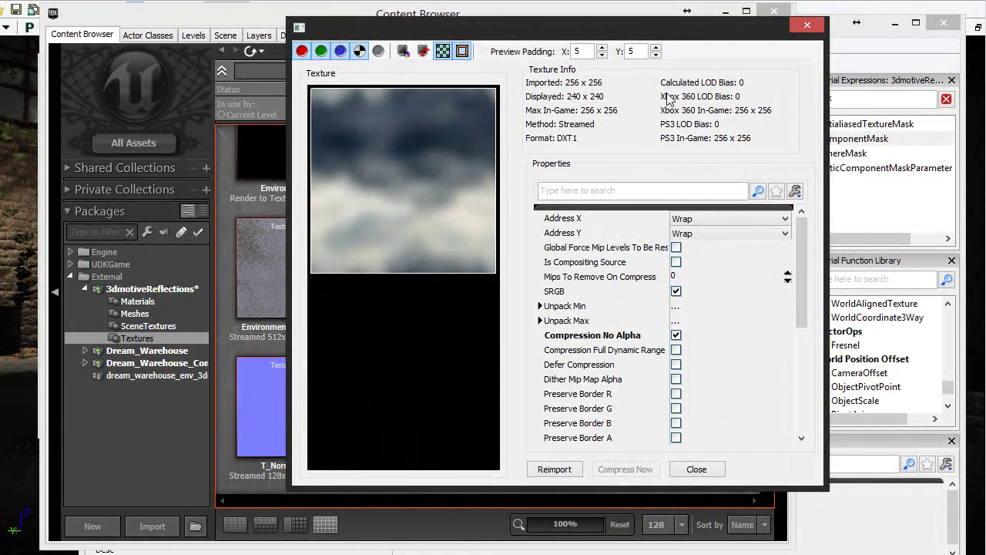
pyautogui.click(807, 26)
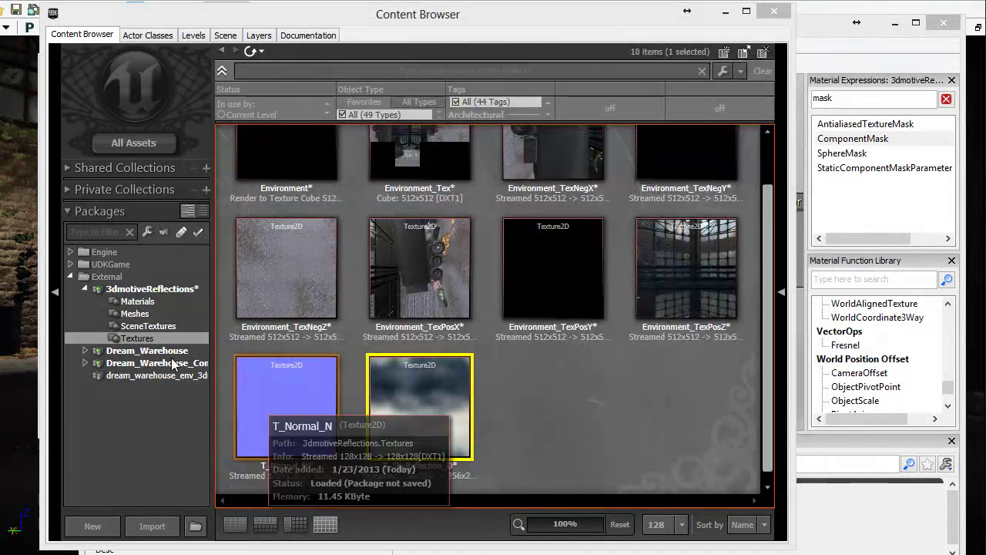
pyautogui.moveTo(428, 20); pyautogui.dragTo(300, 6)
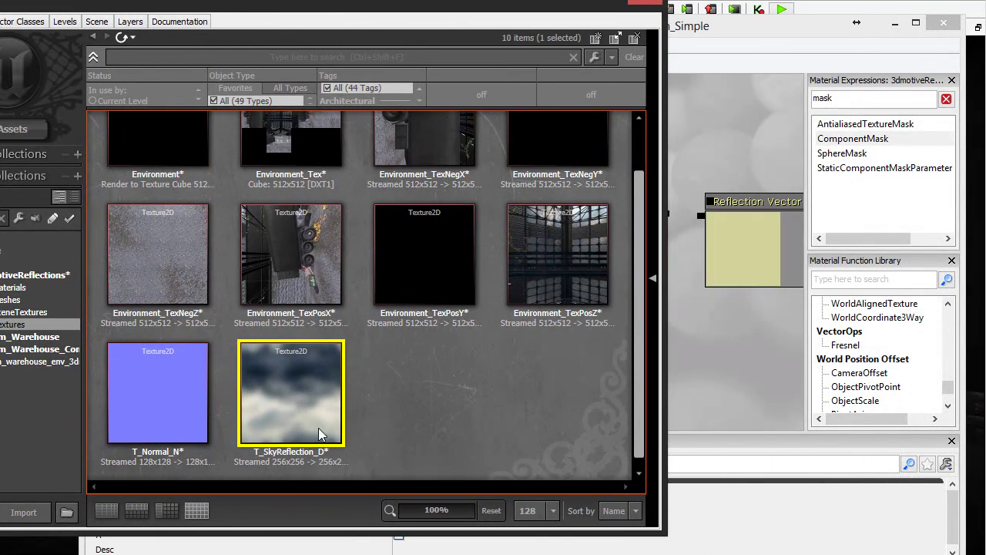
pyautogui.moveTo(318, 433); pyautogui.dragTo(759, 343)
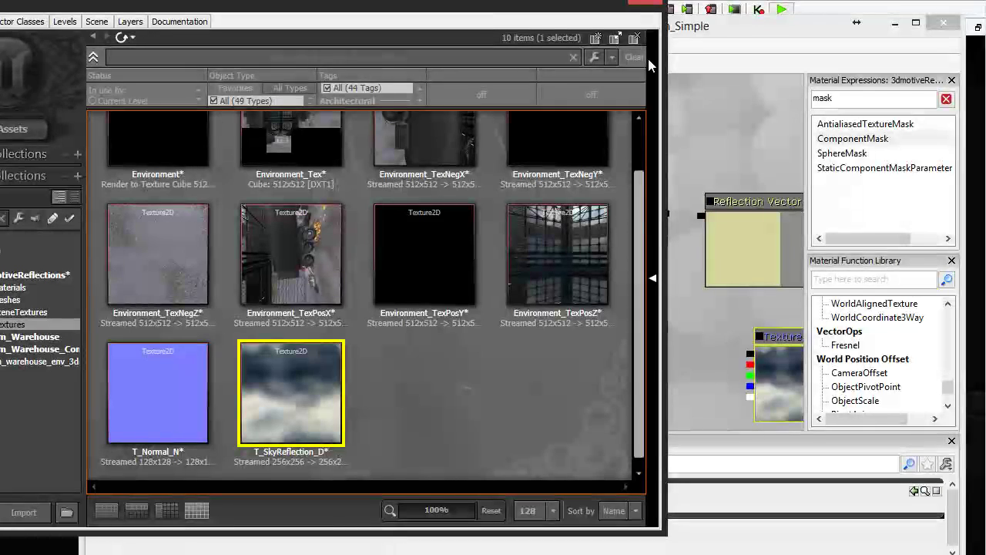
pyautogui.click(595, 6)
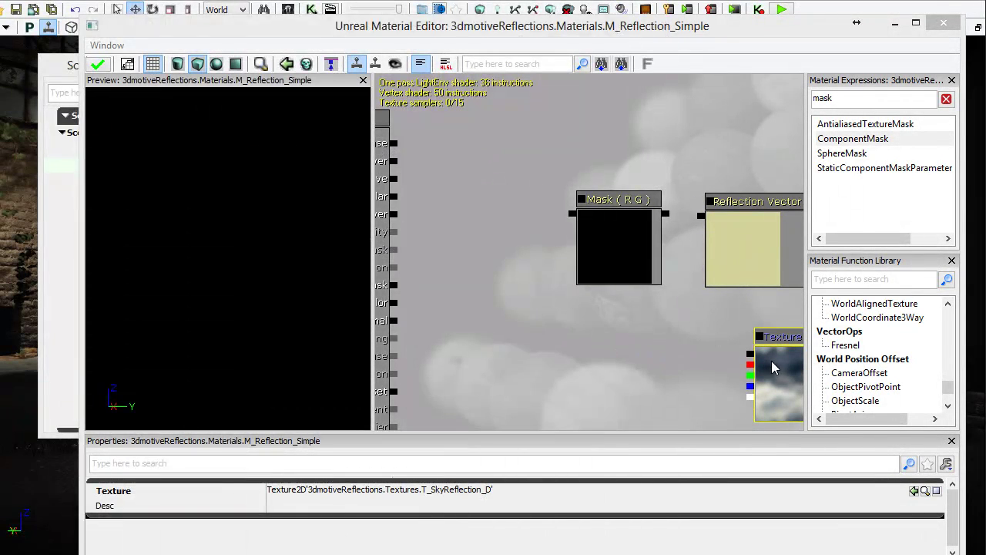
pyautogui.moveTo(768, 365); pyautogui.dragTo(457, 203)
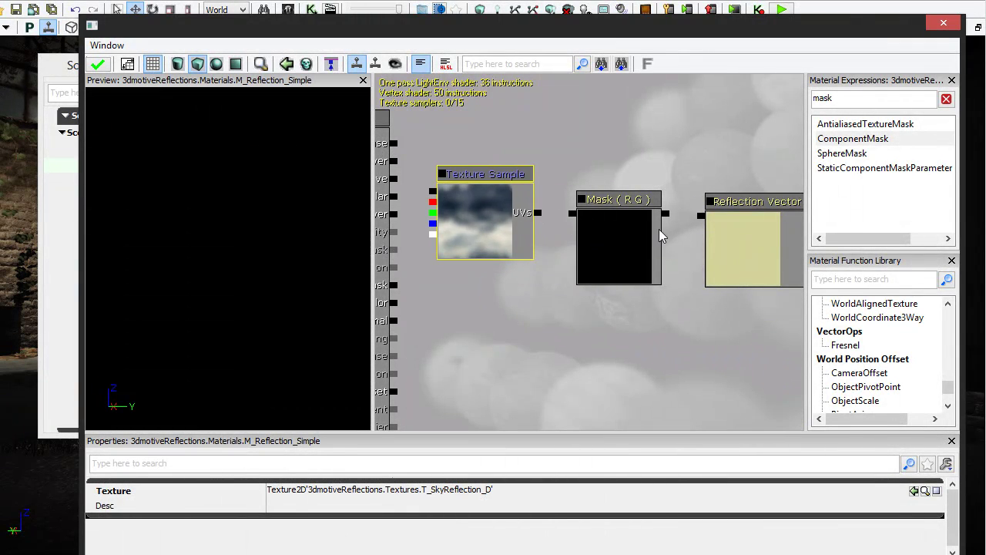
# Step: Wire Reflection Vector to Mask to UVs and the sky texture to Emissive, then apply
pyautogui.moveTo(701, 215); pyautogui.dragTo(665, 214)
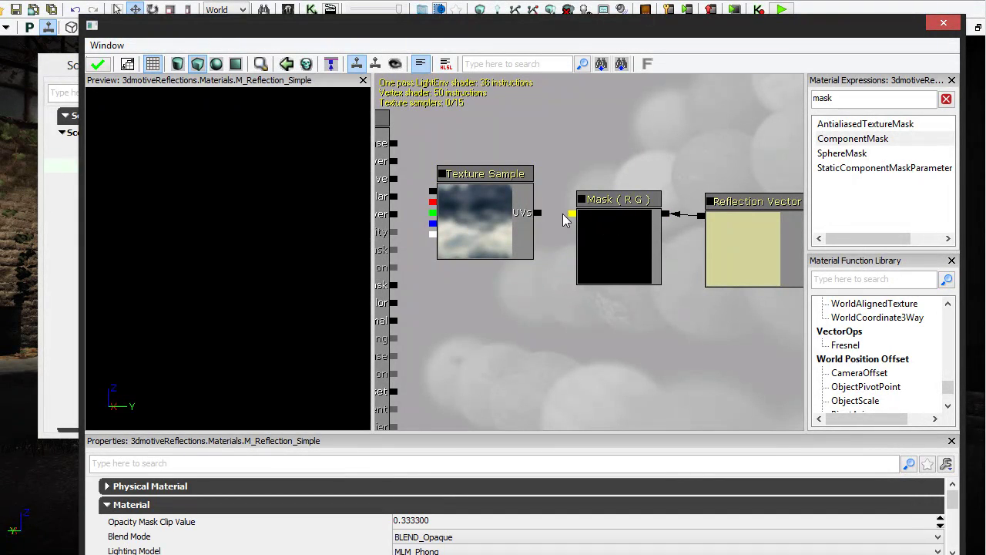
pyautogui.moveTo(566, 215); pyautogui.dragTo(539, 213)
pyautogui.moveTo(543, 165); pyautogui.dragTo(506, 195)
pyautogui.moveTo(280, 285); pyautogui.dragTo(182, 202)
pyautogui.click(99, 66)
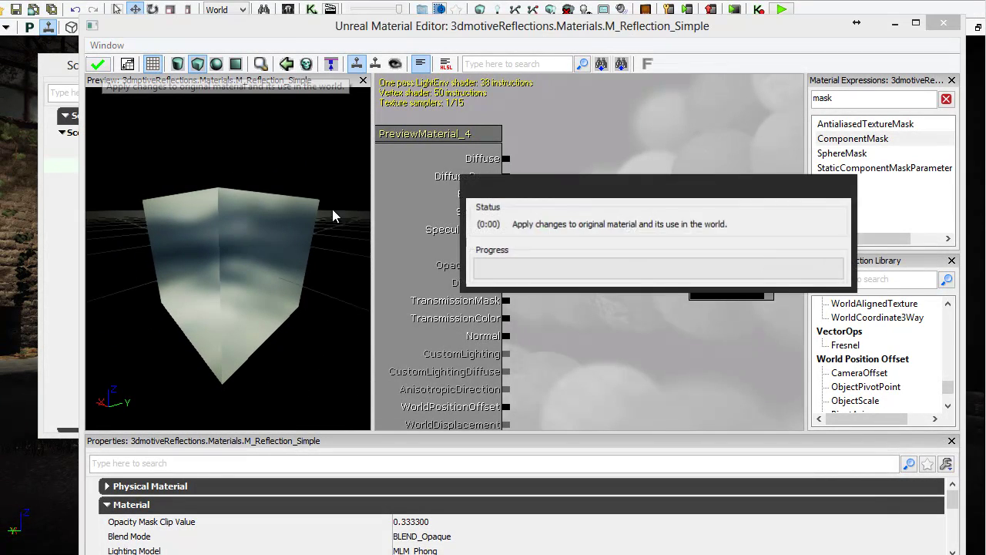
# Step: Orbit the material preview cube to inspect the sky reflection from several angles
pyautogui.scroll(-2, 645, 412)
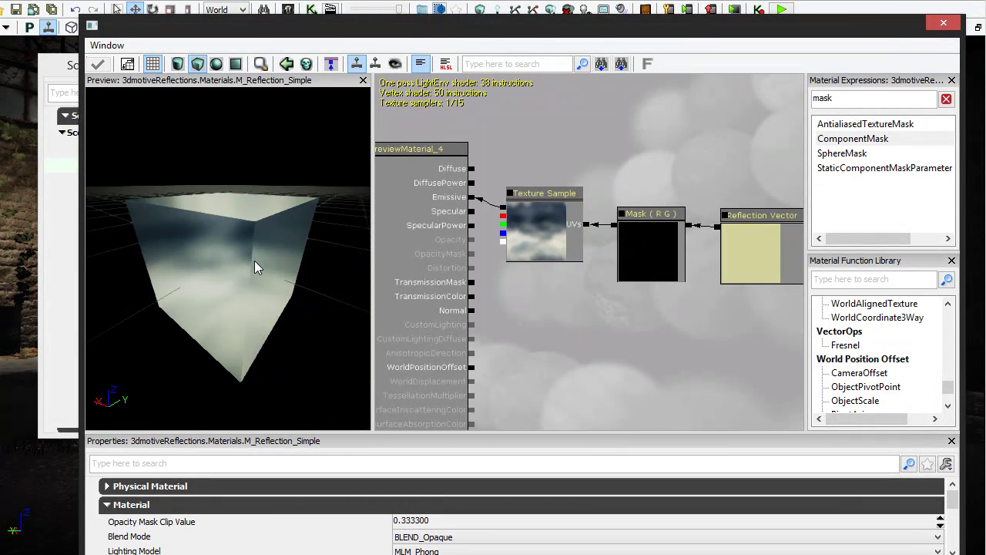
pyautogui.moveTo(228, 254); pyautogui.dragTo(283, 220)
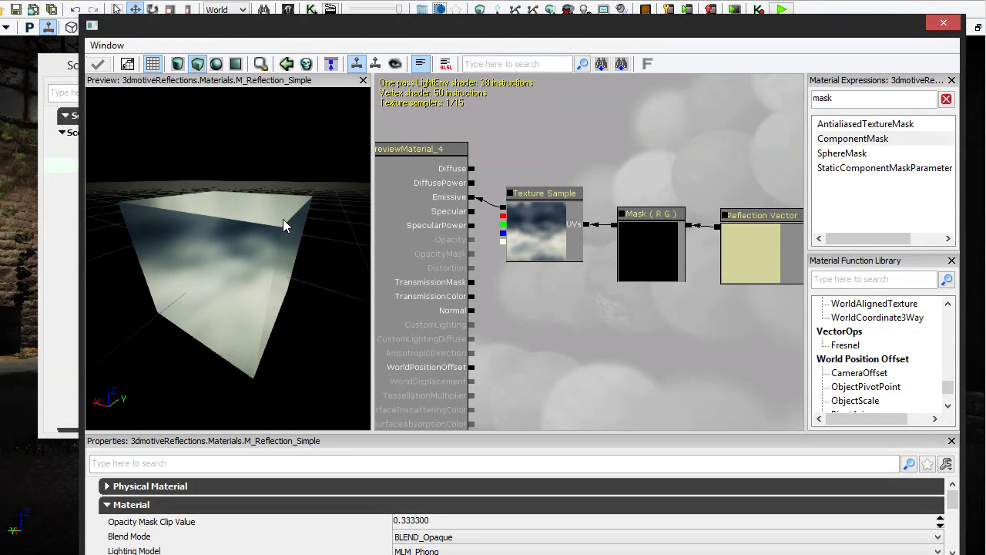
pyautogui.moveTo(256, 251); pyautogui.dragTo(227, 266)
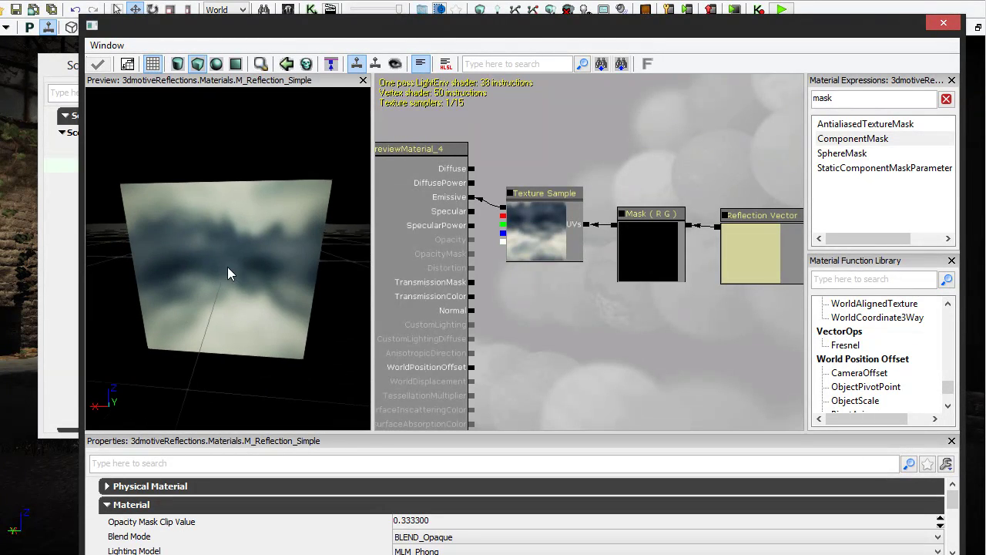
pyautogui.moveTo(275, 234)
pyautogui.mouseDown()
pyautogui.moveTo(270, 243)
pyautogui.moveTo(278, 231)
pyautogui.mouseUp()
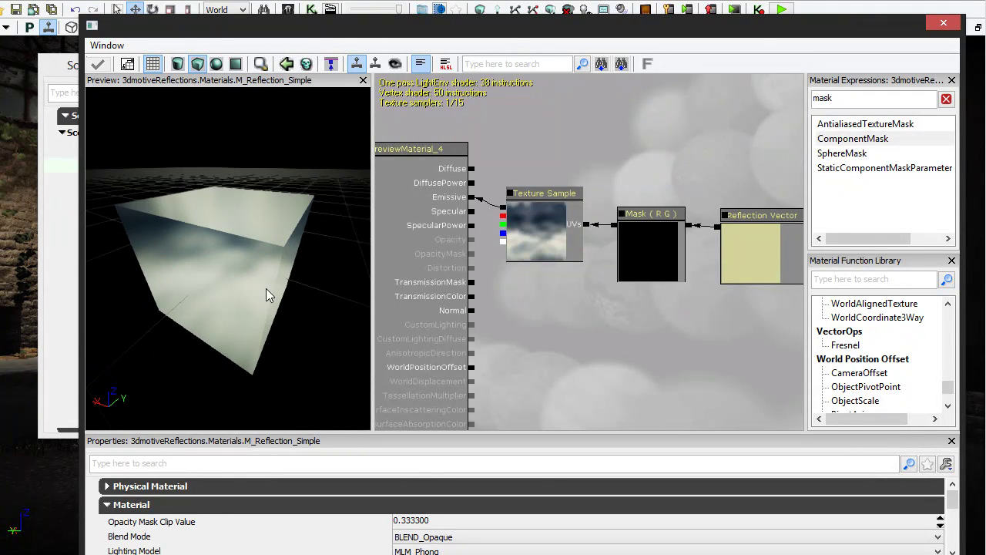
pyautogui.moveTo(266, 289); pyautogui.dragTo(260, 293)
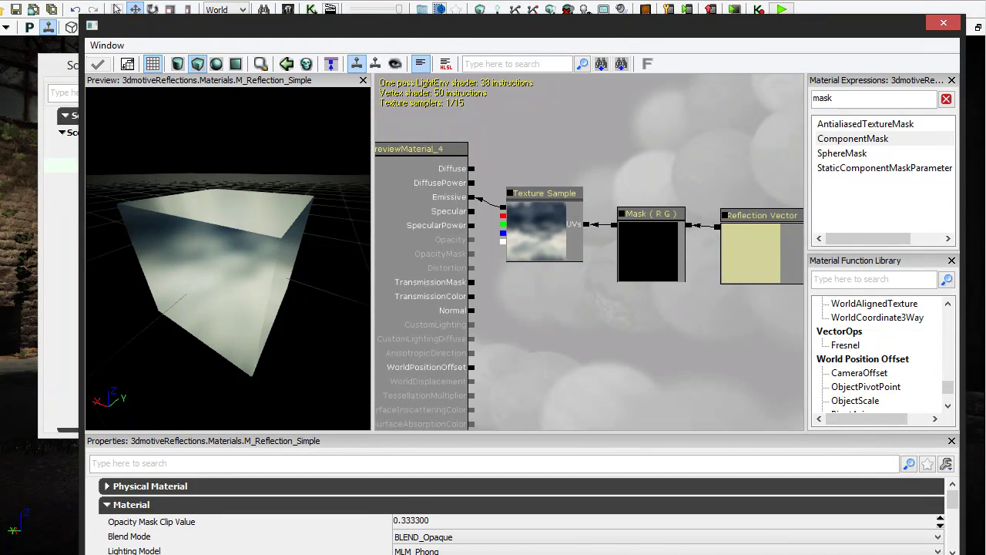
pyautogui.moveTo(236, 161); pyautogui.dragTo(237, 339)
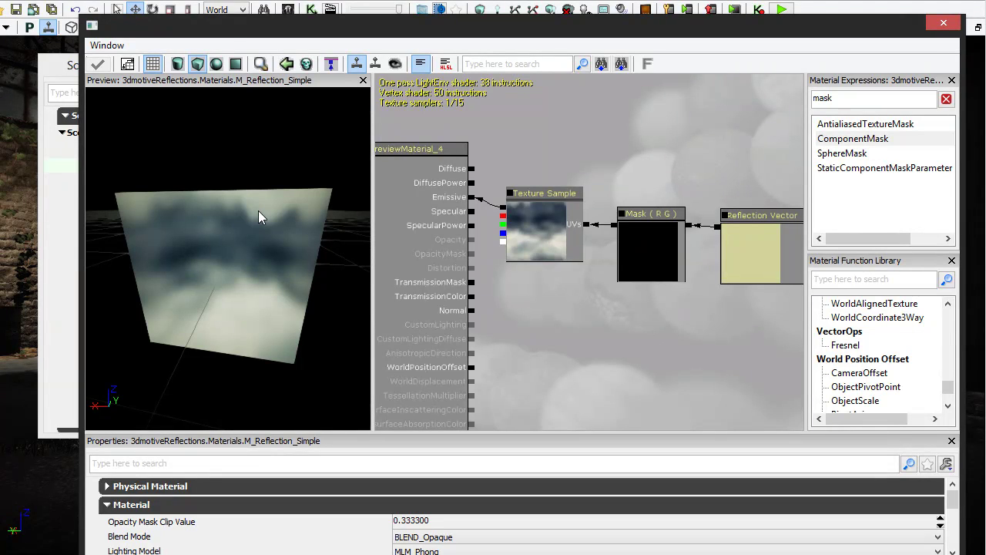
pyautogui.moveTo(284, 211); pyautogui.dragTo(568, 380)
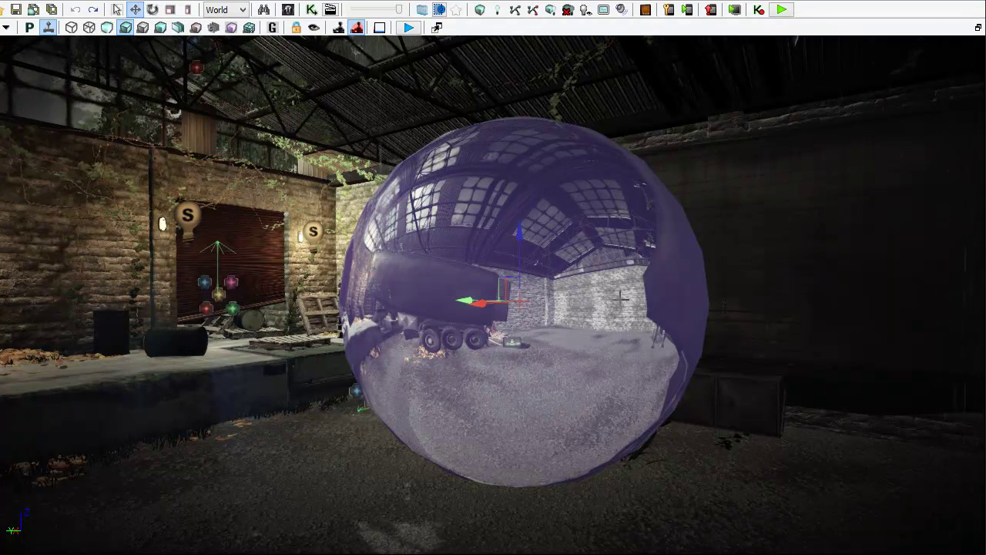
# Step: Delete the reflective sphere from the level and switch the viewport to game view
pyautogui.moveTo(620, 298); pyautogui.dragTo(593, 290, button='right')
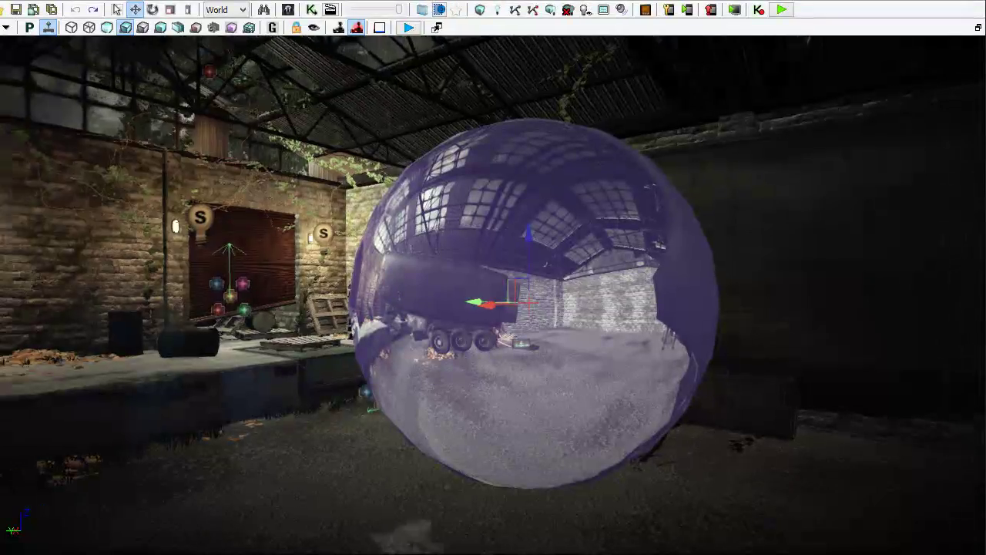
pyautogui.press('Delete')
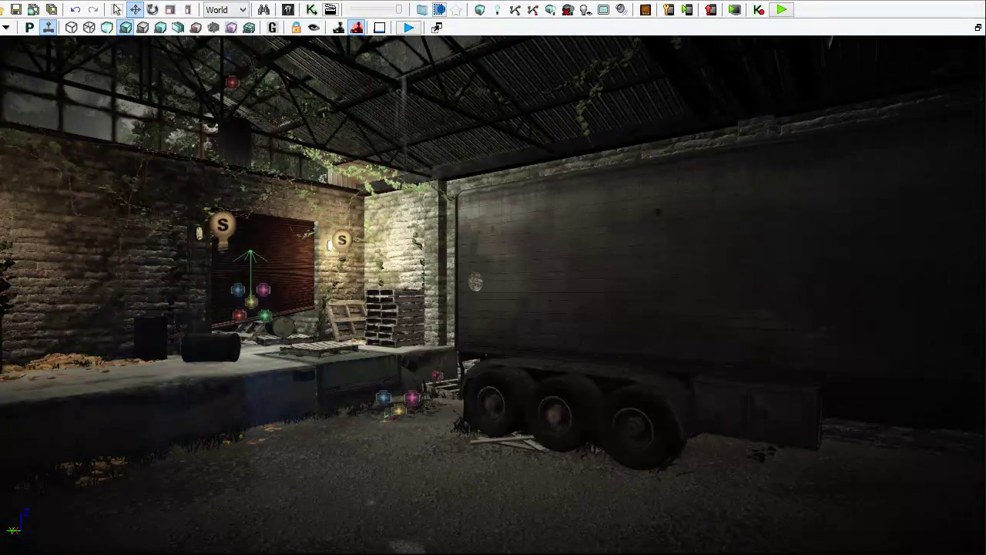
pyautogui.hotkey('ctrl', 'g')
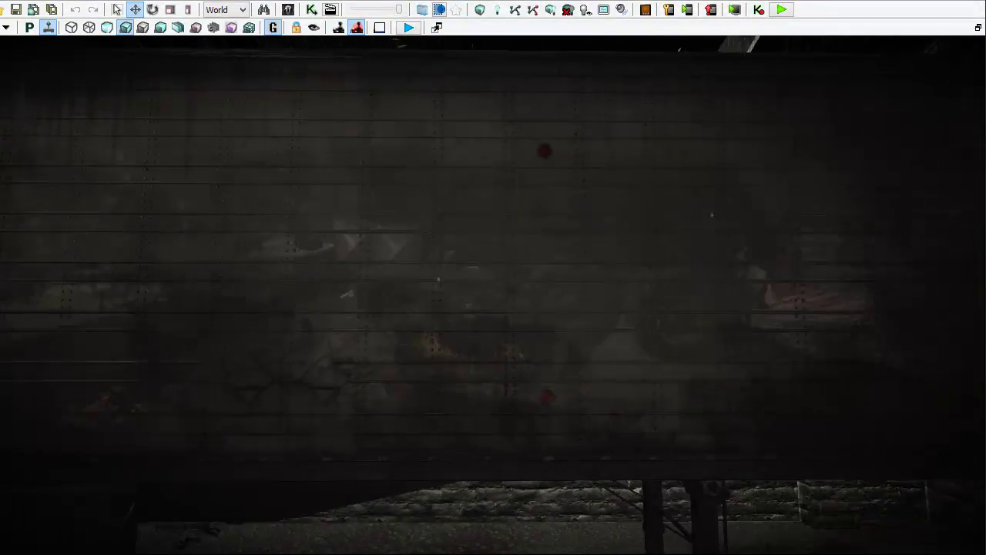